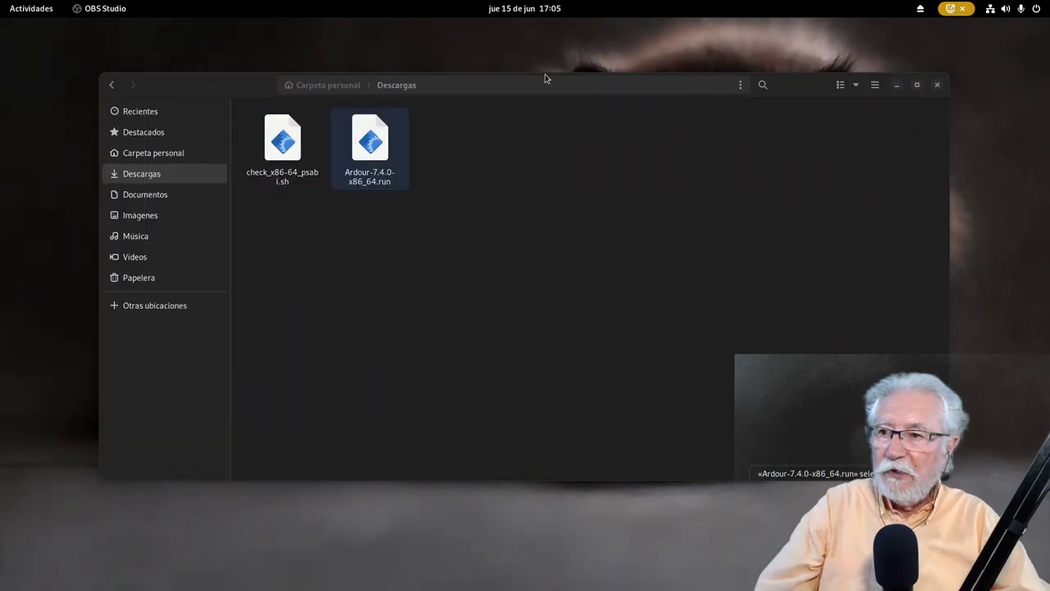
Move and narrow the Descargas window, and allow Ardour-7.4.0-x86_64.run to be executed as a program.
{"action": "left_click_drag", "start_coordinate": [539, 87], "coordinate": [465, 35]}
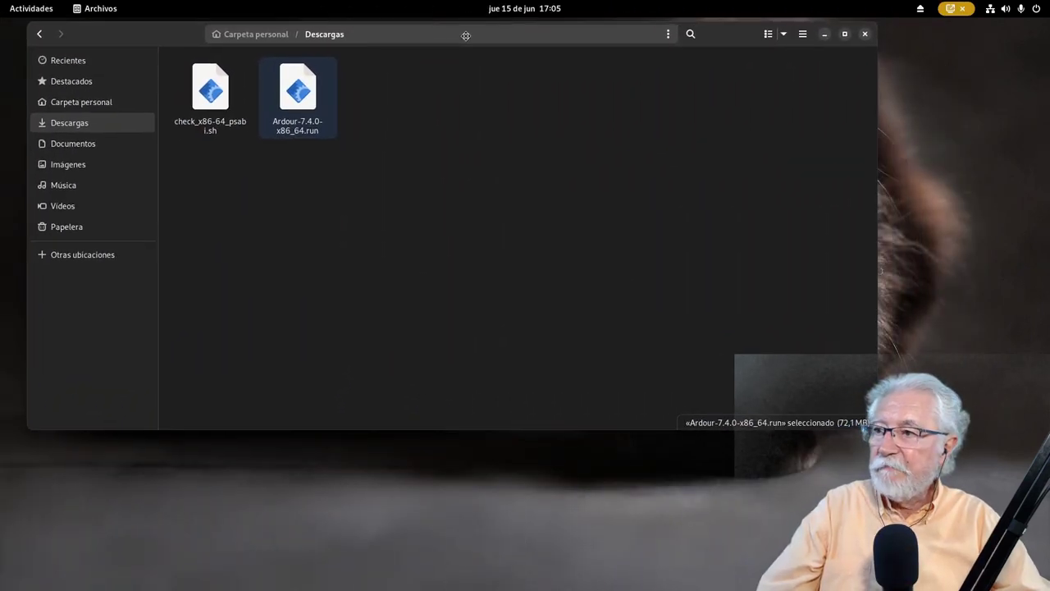
{"action": "left_click_drag", "start_coordinate": [875, 269], "coordinate": [549, 270]}
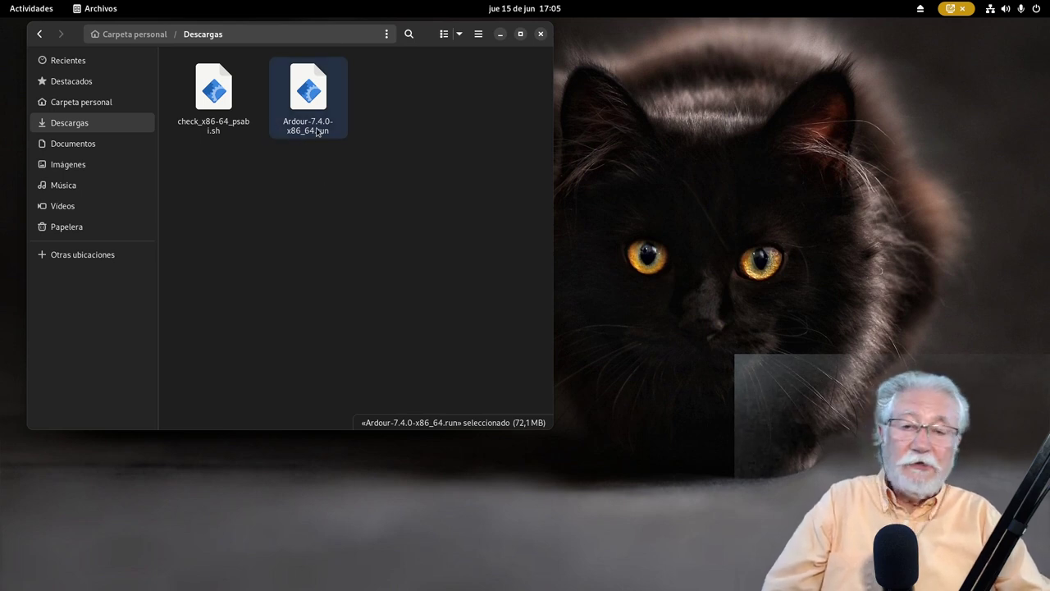
{"action": "right_click", "coordinate": [314, 102]}
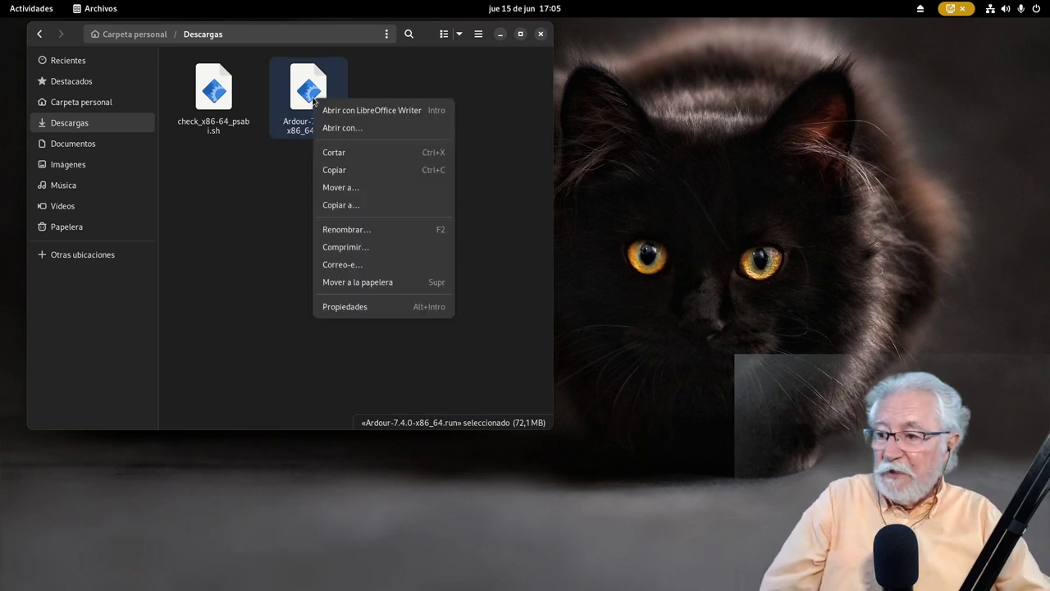
{"action": "left_click", "coordinate": [346, 308]}
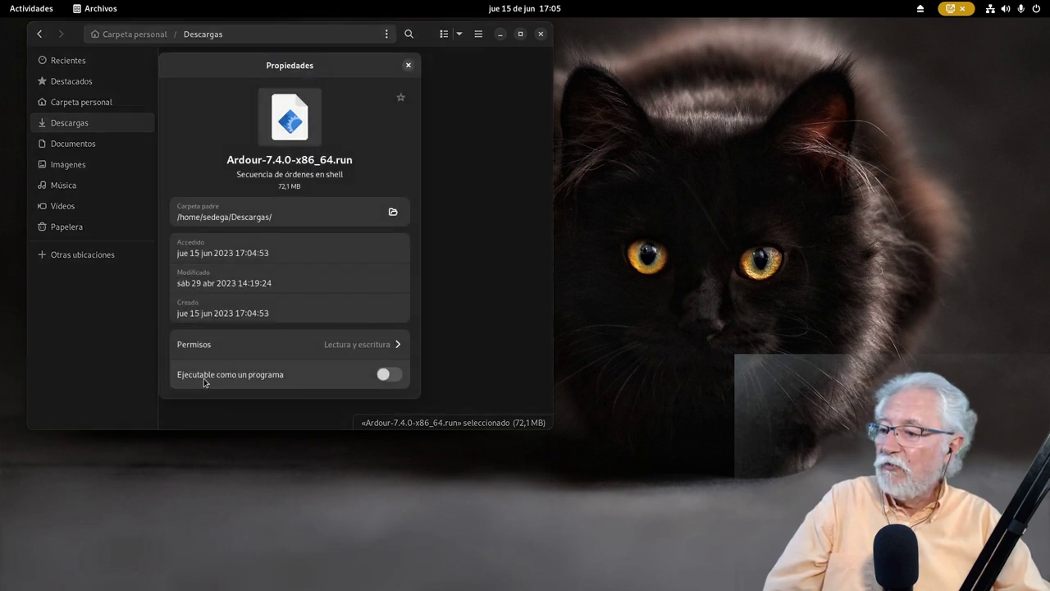
{"action": "left_click", "coordinate": [389, 374]}
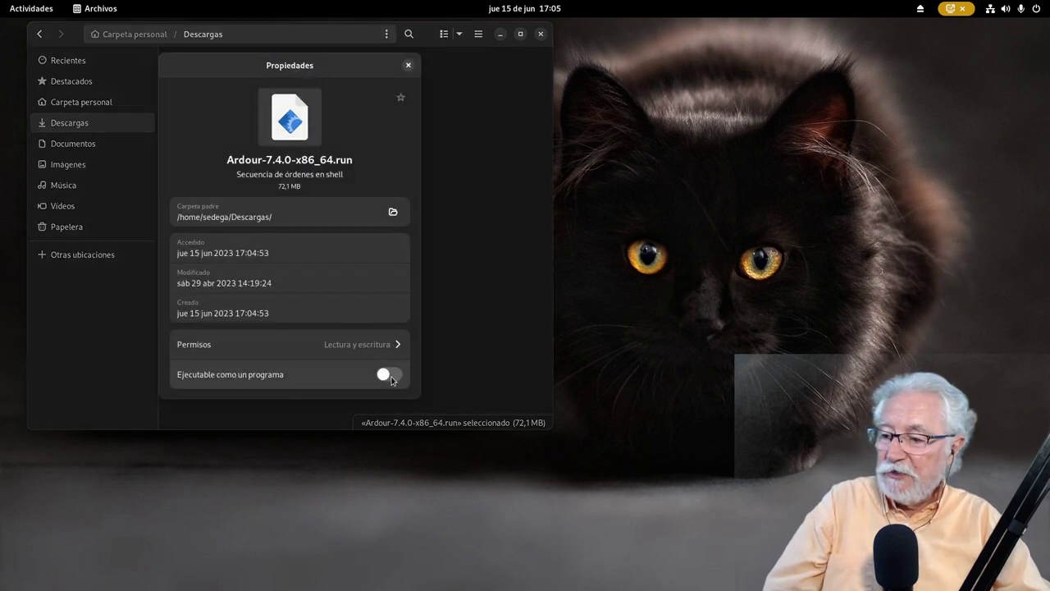
{"action": "left_click", "coordinate": [407, 65]}
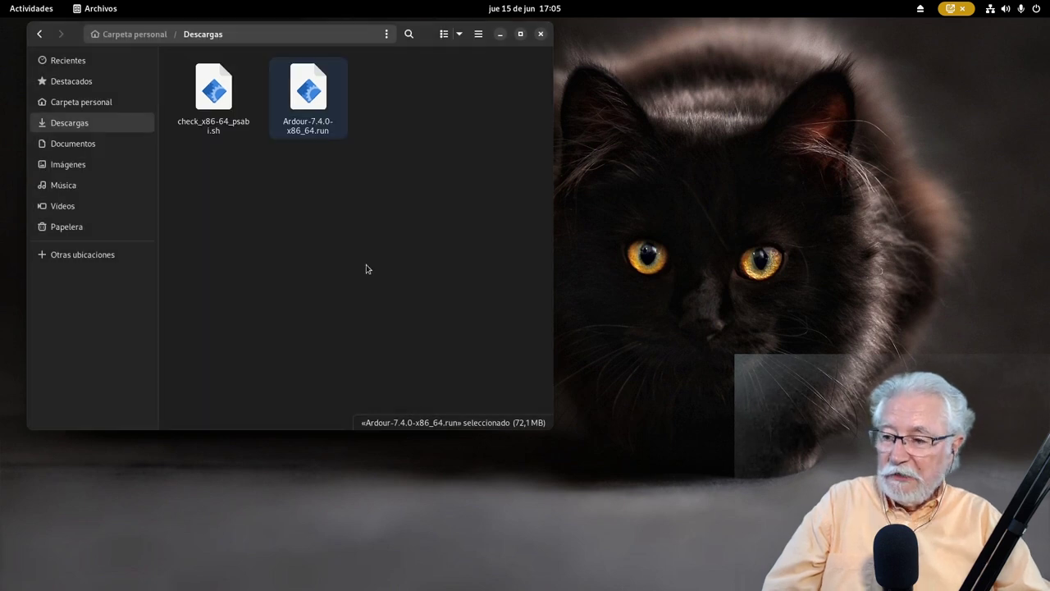
Open a terminal in the Descargas folder and enlarge its text.
{"action": "right_click", "coordinate": [404, 235]}
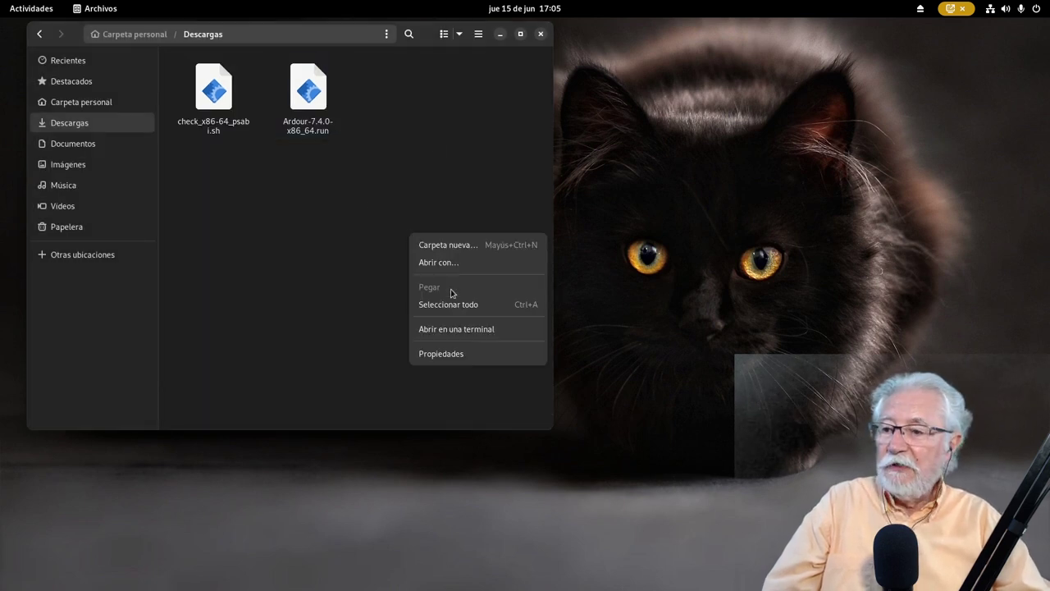
{"action": "left_click", "coordinate": [455, 329]}
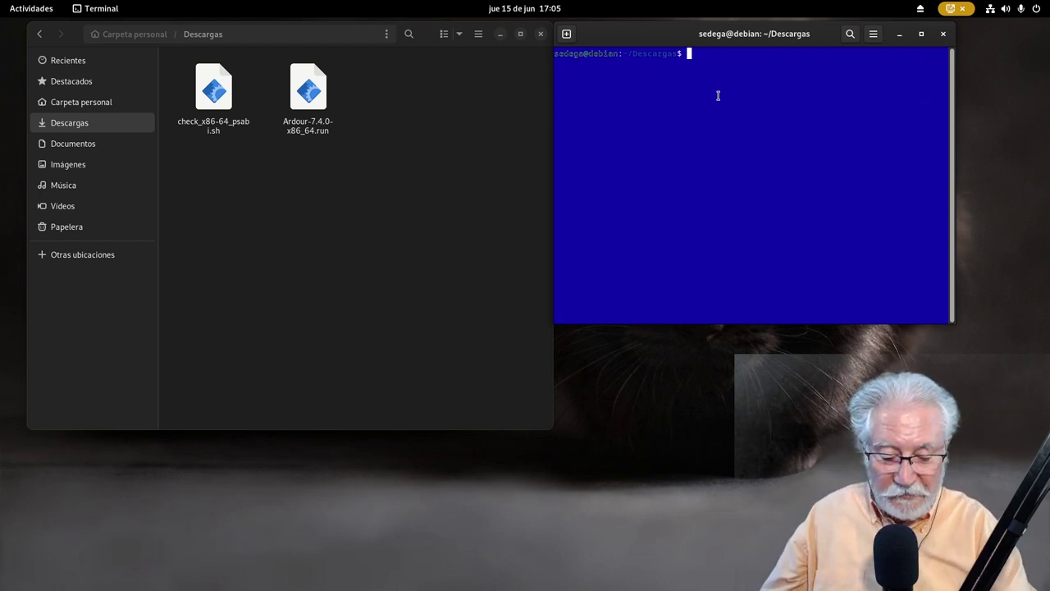
{"action": "key", "text": "ctrl+plus"}
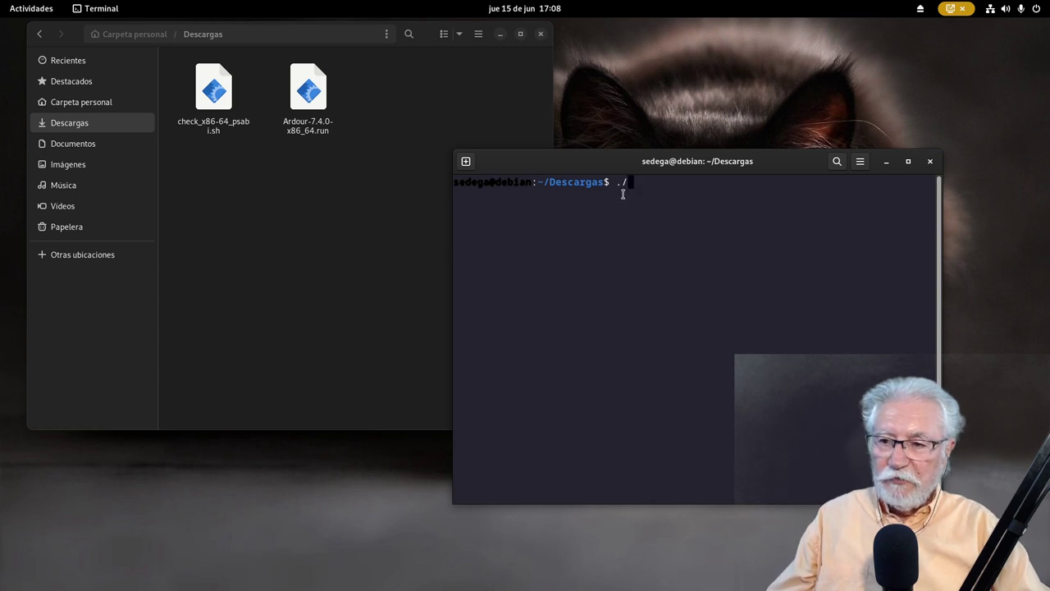
Copy the full file name of Ardour-7.4.0-x86_64.run without renaming the file.
{"action": "right_click", "coordinate": [302, 125]}
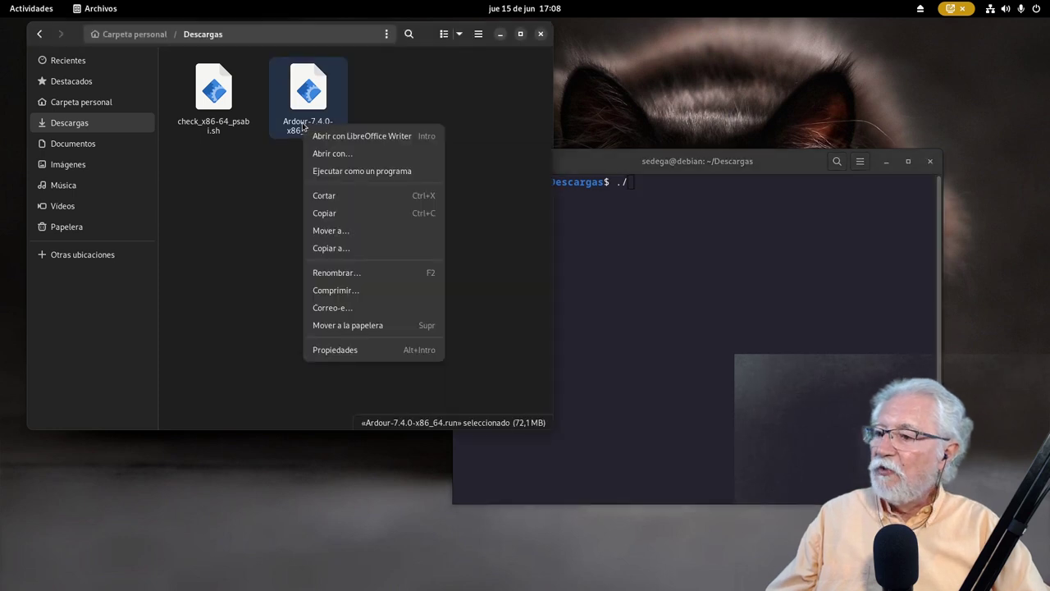
{"action": "left_click", "coordinate": [328, 277]}
{"action": "left_click_drag", "start_coordinate": [344, 194], "coordinate": [238, 193]}
{"action": "key", "text": "super+c"}
{"action": "right_click", "coordinate": [244, 196]}
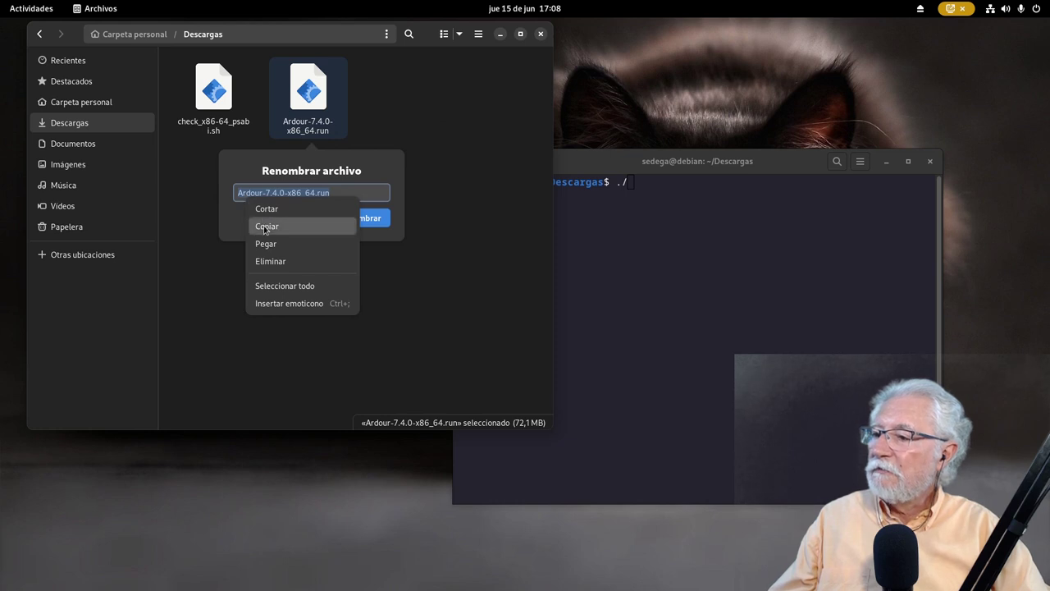
{"action": "left_click", "coordinate": [264, 227]}
{"action": "key", "text": "Escape"}
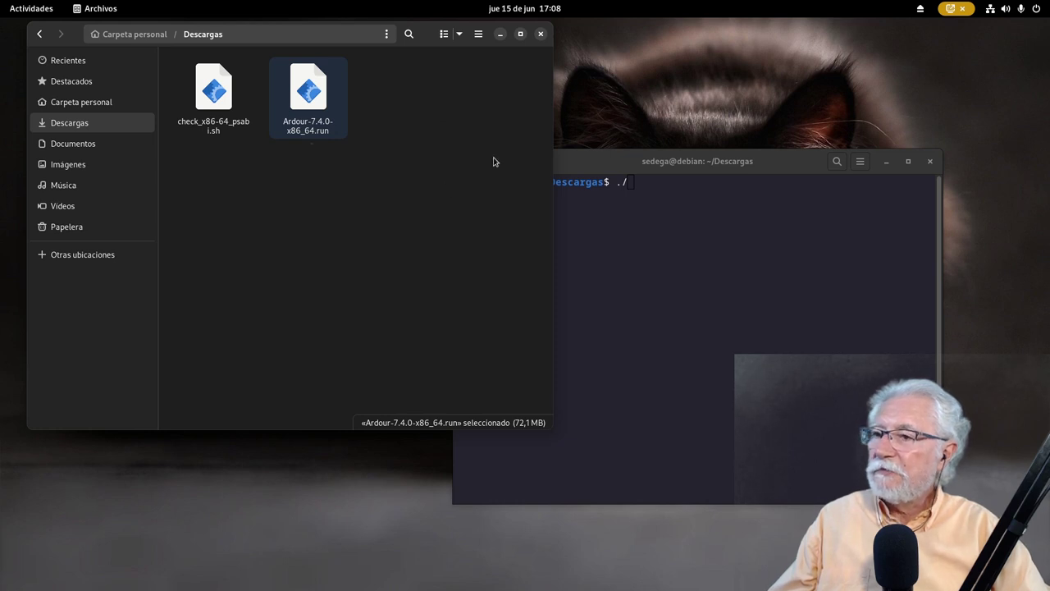
Close the file manager, run ./Ardour-7.4.0-x86_64.run in the terminal and enter the sudo password.
{"action": "left_click", "coordinate": [541, 33]}
{"action": "right_click", "coordinate": [637, 176]}
{"action": "left_click", "coordinate": [662, 219]}
{"action": "key", "text": "Return"}
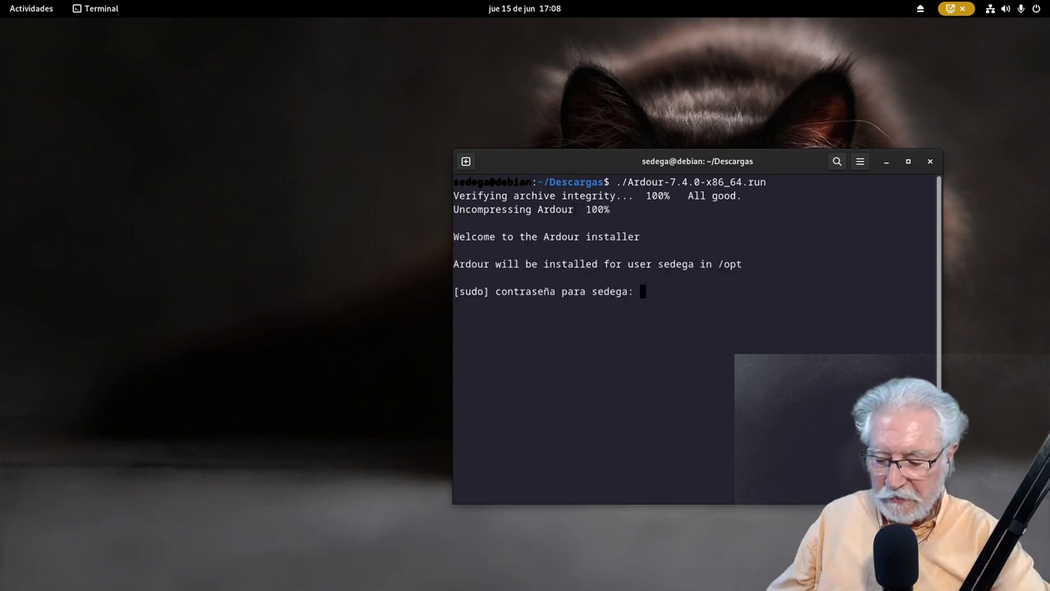
{"action": "key", "text": "Return"}
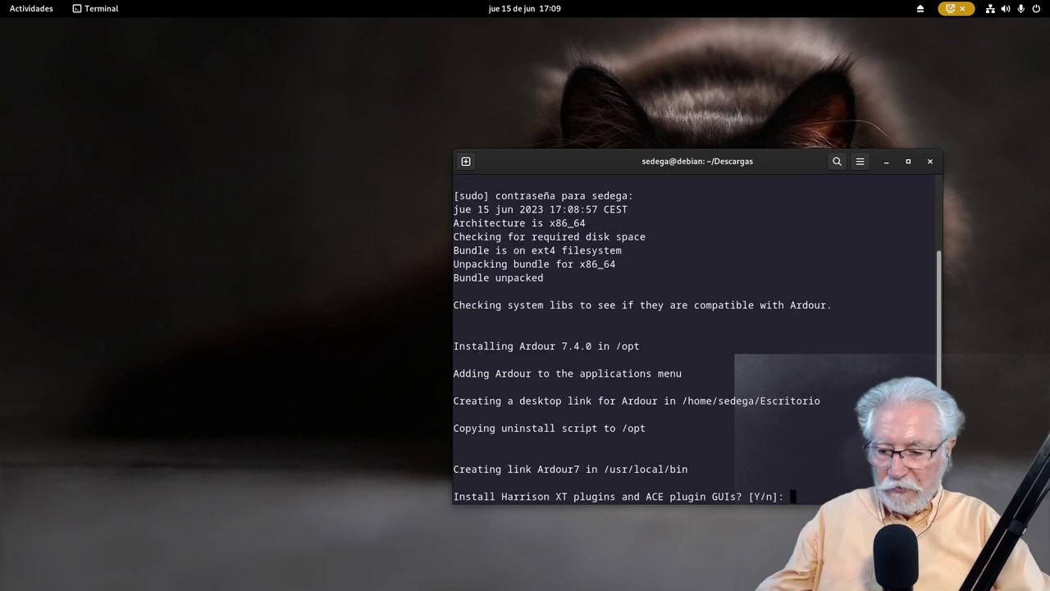
Answer y to installing the Harrison XT plugins and ACE plugin GUIs, finish the installer and close the terminal.
{"action": "type", "text": "y"}
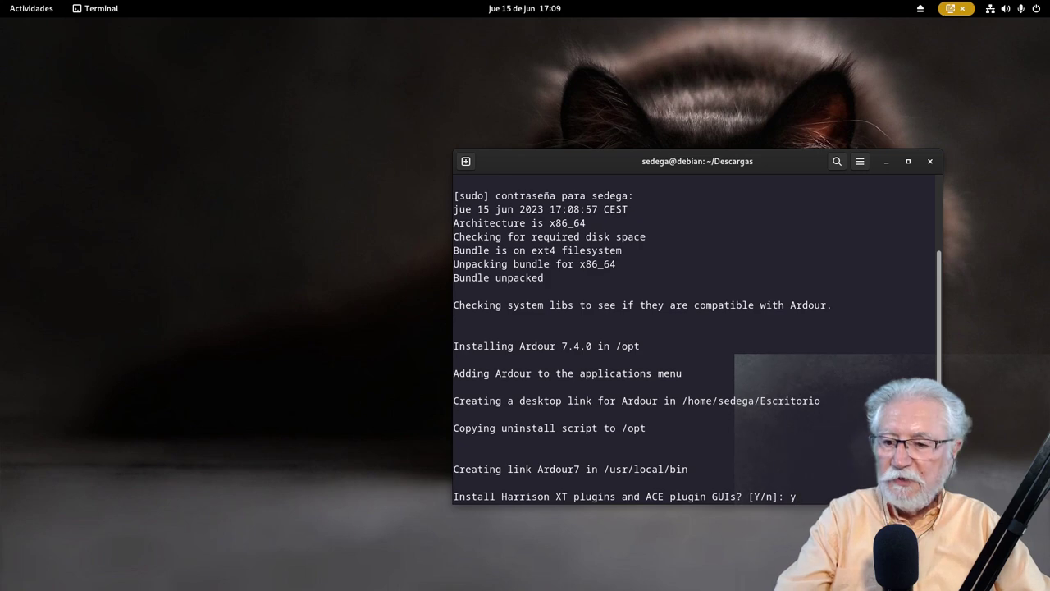
{"action": "key", "text": "Return"}
{"action": "key", "text": "Return"}
{"action": "key", "text": "Return"}
{"action": "key", "text": "Return"}
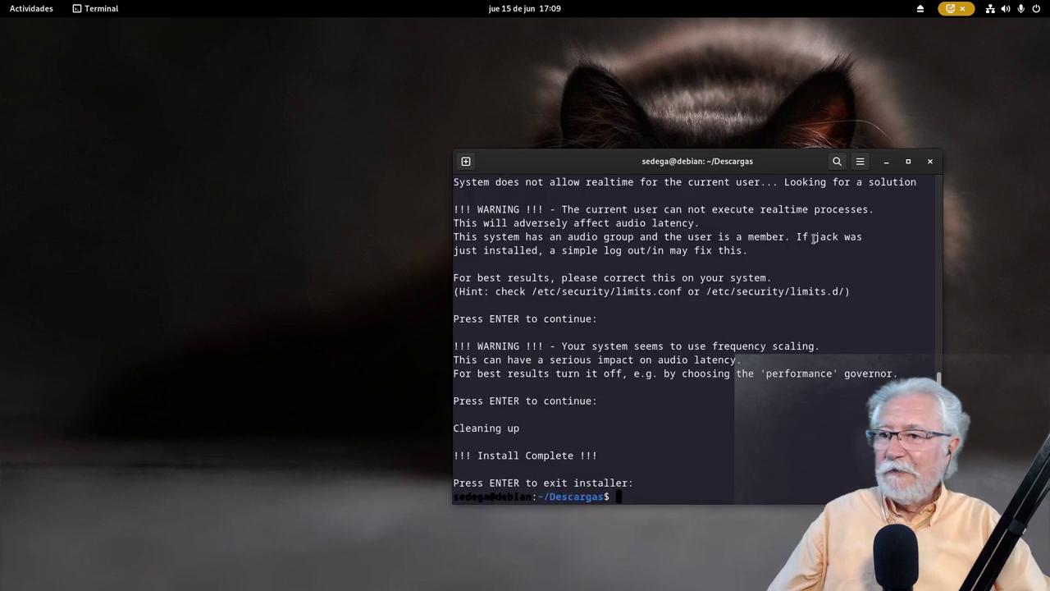
{"action": "left_click", "coordinate": [930, 161]}
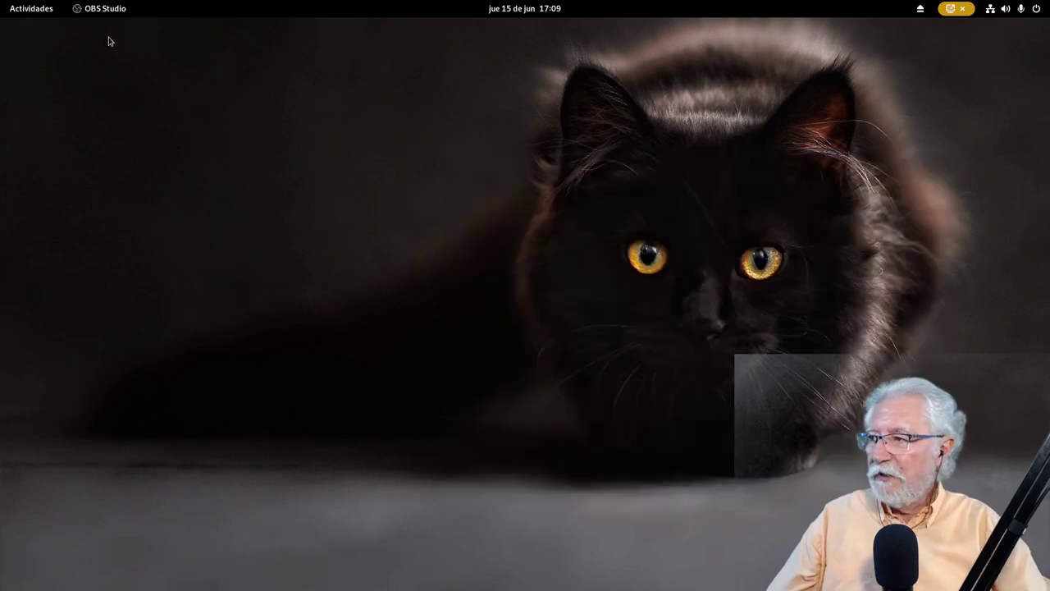
Pin Ardour-7.4.0 from the installed applications to the dash and leave the applications overview.
{"action": "mouse_move", "coordinate": [2, 3]}
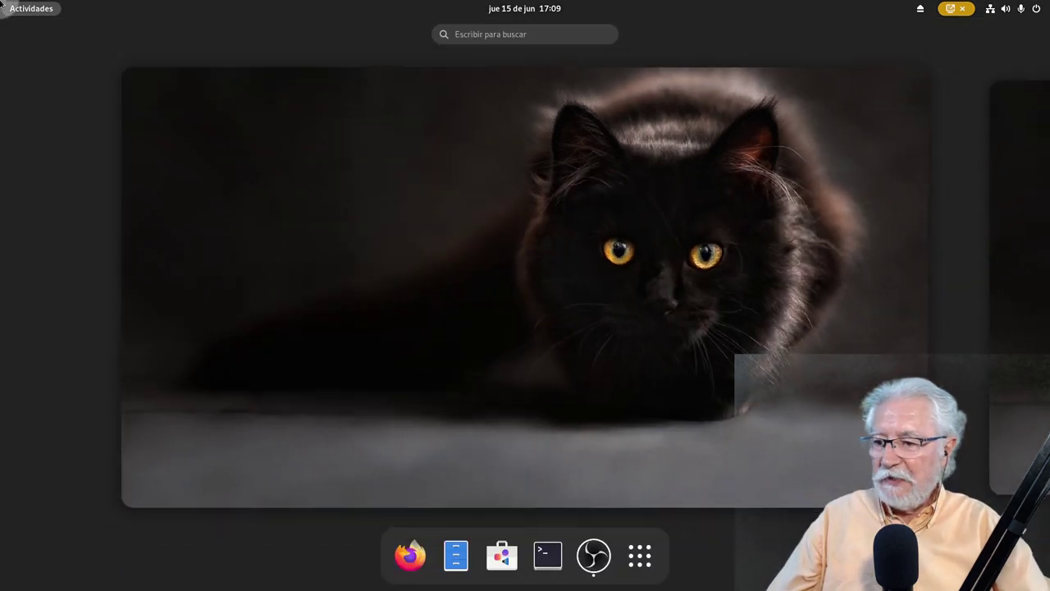
{"action": "left_click", "coordinate": [640, 558]}
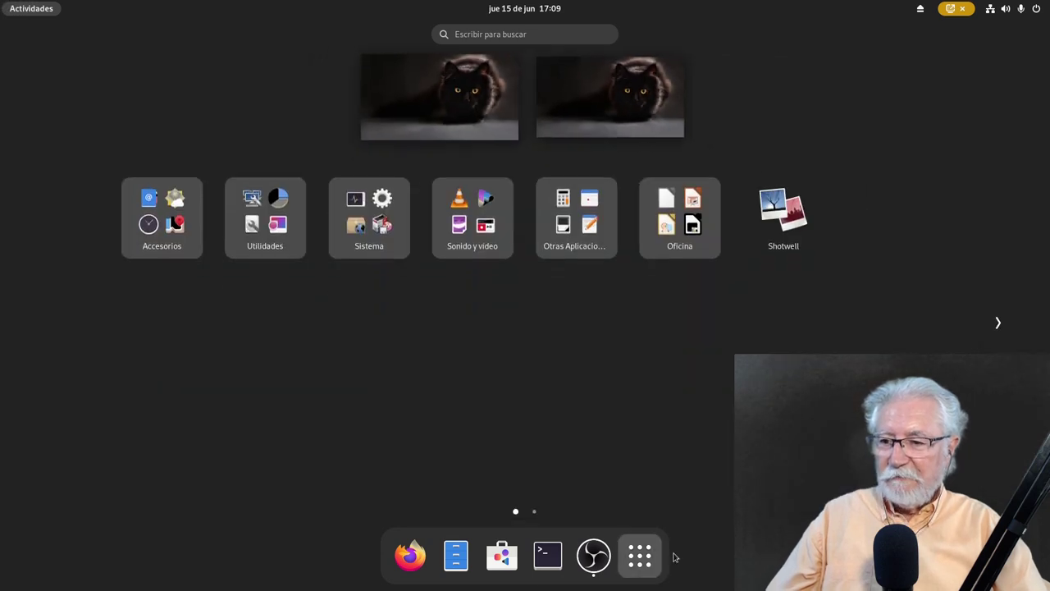
{"action": "left_click", "coordinate": [996, 323]}
{"action": "right_click", "coordinate": [891, 229]}
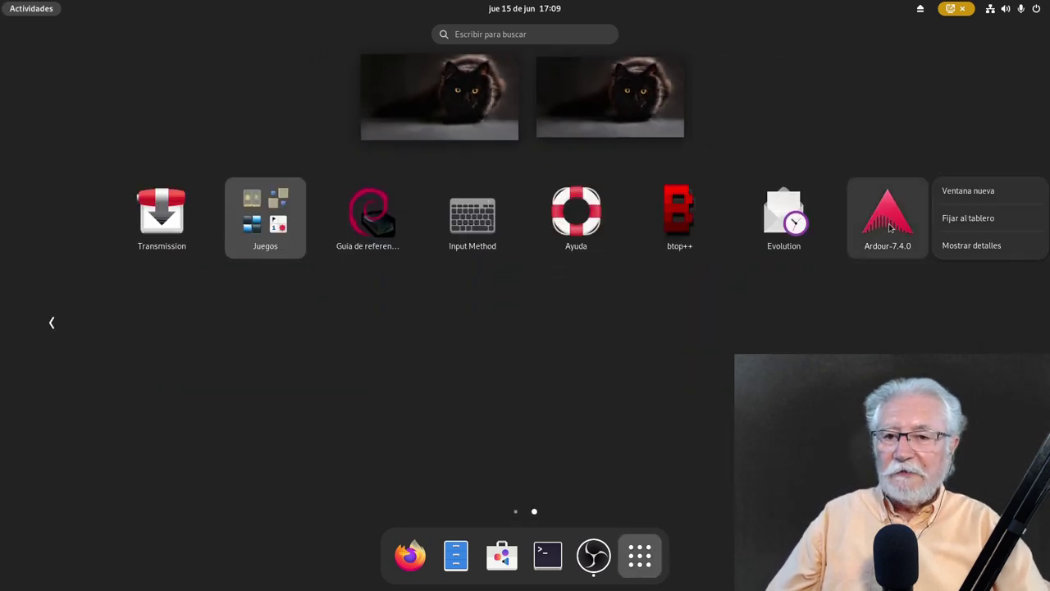
{"action": "left_click", "coordinate": [957, 220]}
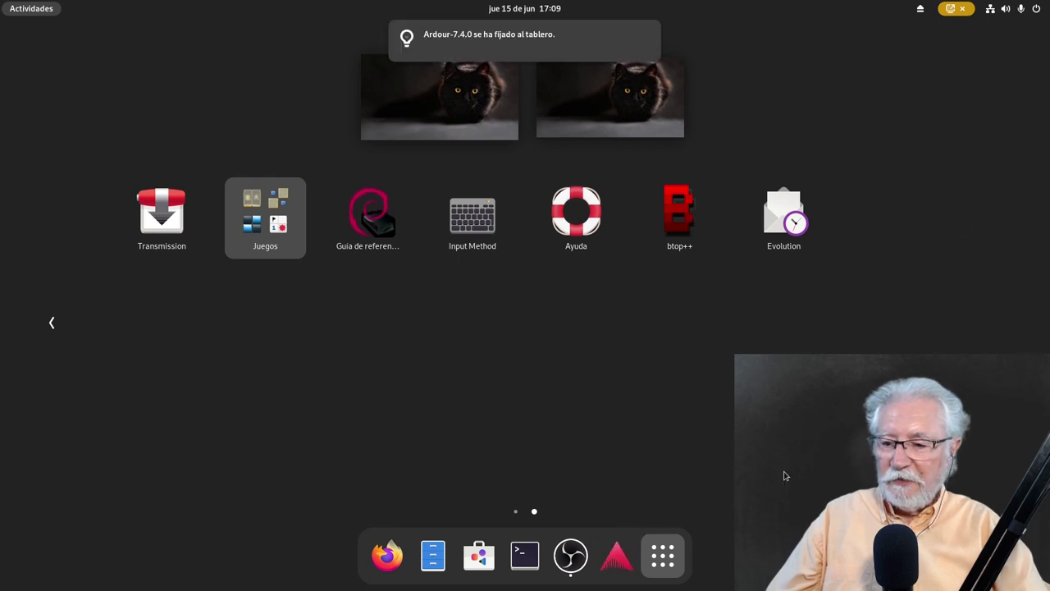
{"action": "scroll", "coordinate": [516, 328], "scroll_direction": "up", "scroll_amount": 1}
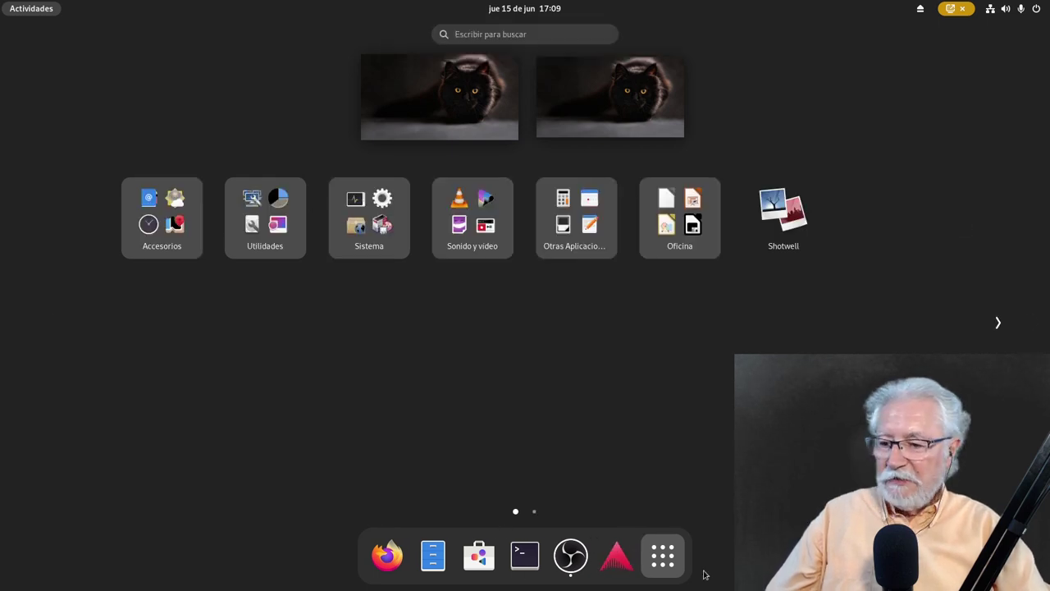
{"action": "left_click", "coordinate": [671, 568]}
{"action": "left_click", "coordinate": [321, 176]}
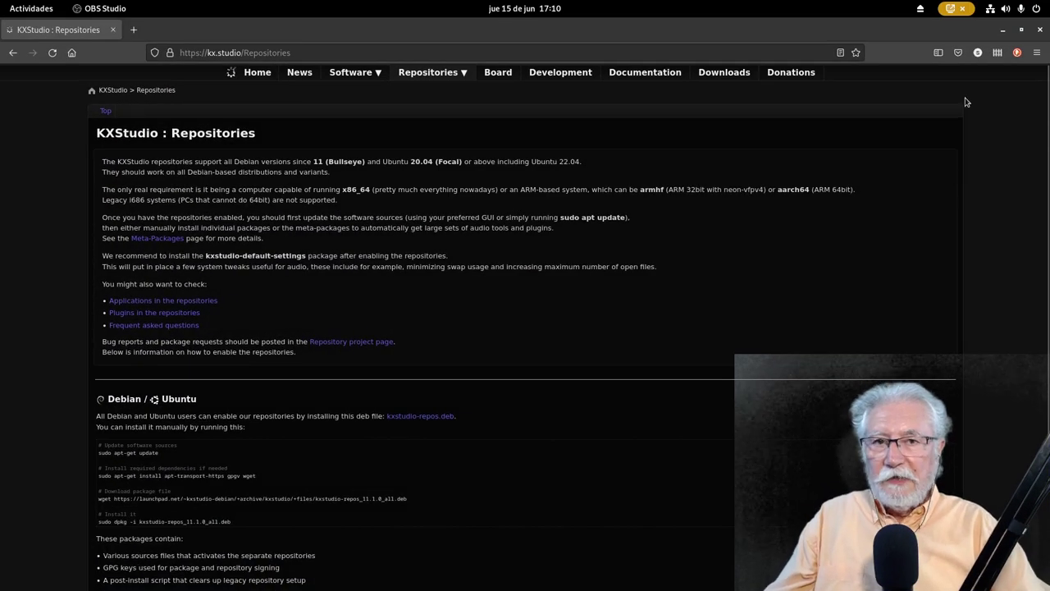
Increase the zoom of the KXStudio Repositories page in Firefox to 120%.
{"action": "left_click", "coordinate": [1036, 52]}
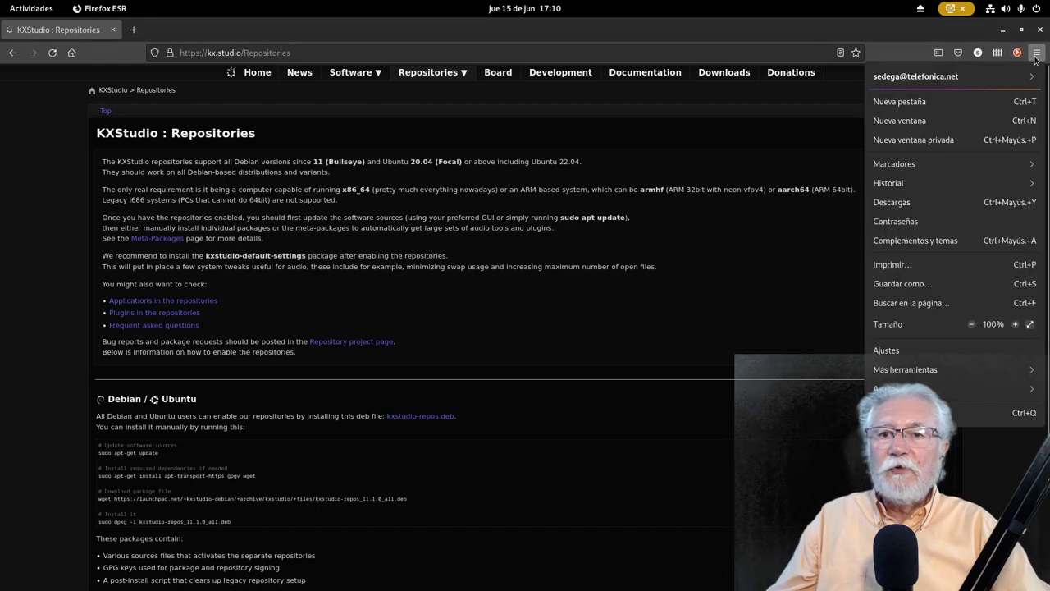
{"action": "left_click", "coordinate": [1016, 325]}
{"action": "left_click", "coordinate": [1016, 325]}
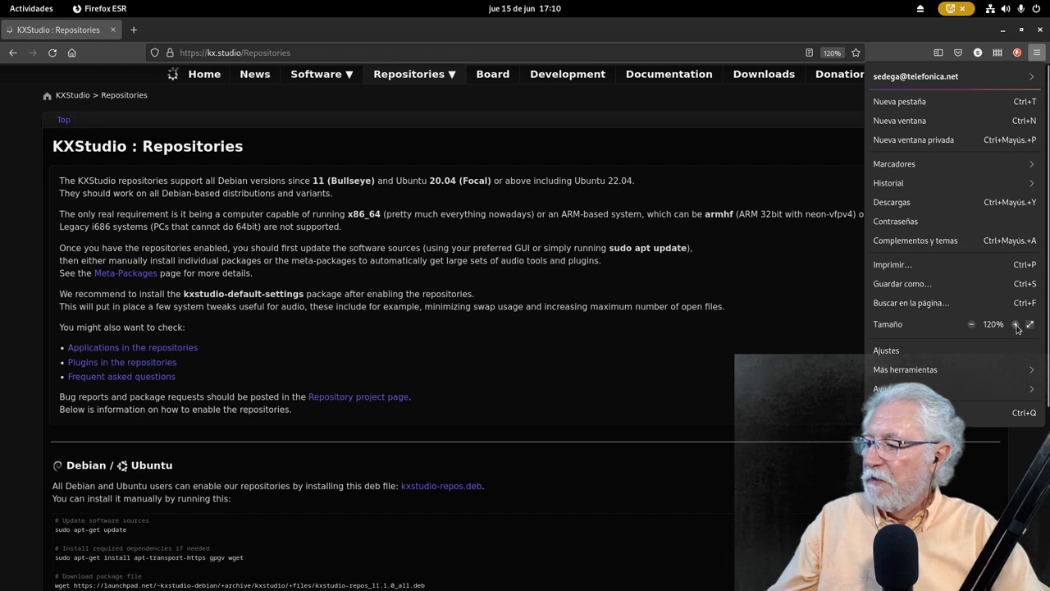
{"action": "left_click", "coordinate": [78, 304]}
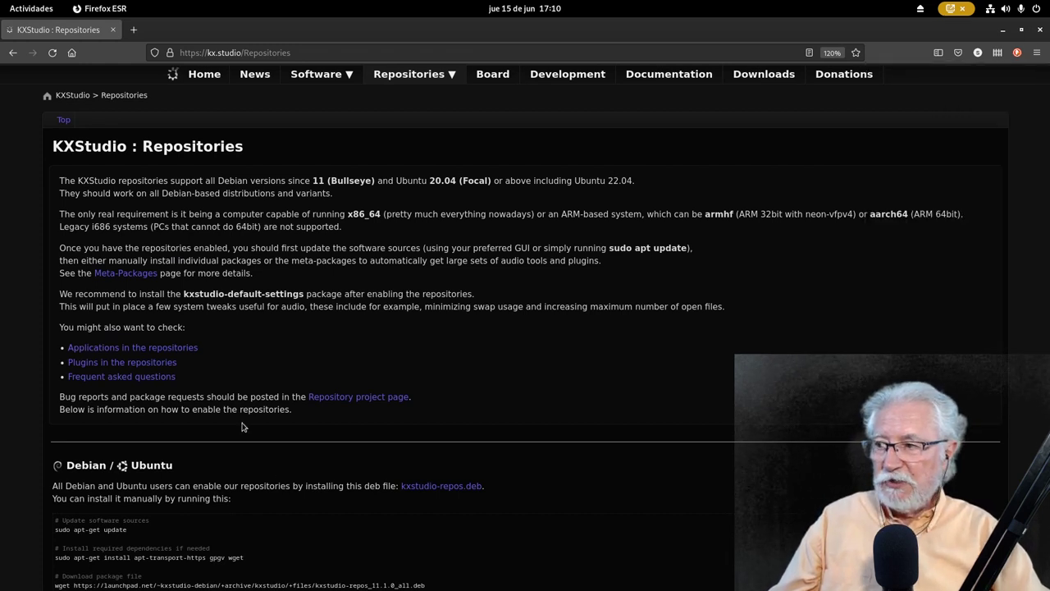
Copy the sudo apt-get update command from the Debian / Ubuntu section, run it in a terminal and enter the sudo password.
{"action": "scroll", "coordinate": [242, 427], "scroll_direction": "down", "scroll_amount": 3}
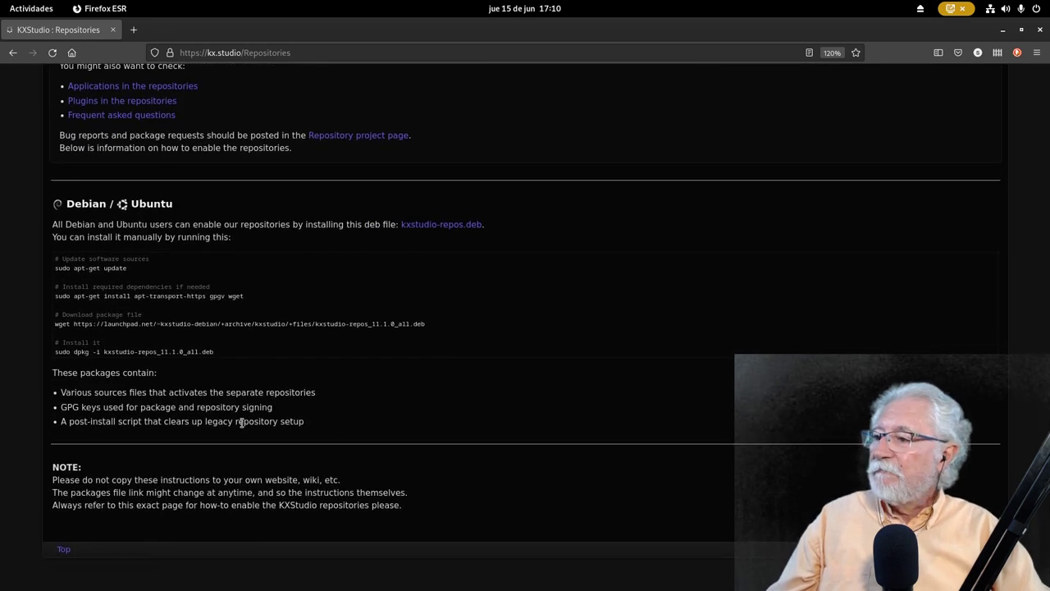
{"action": "triple_click", "coordinate": [62, 270]}
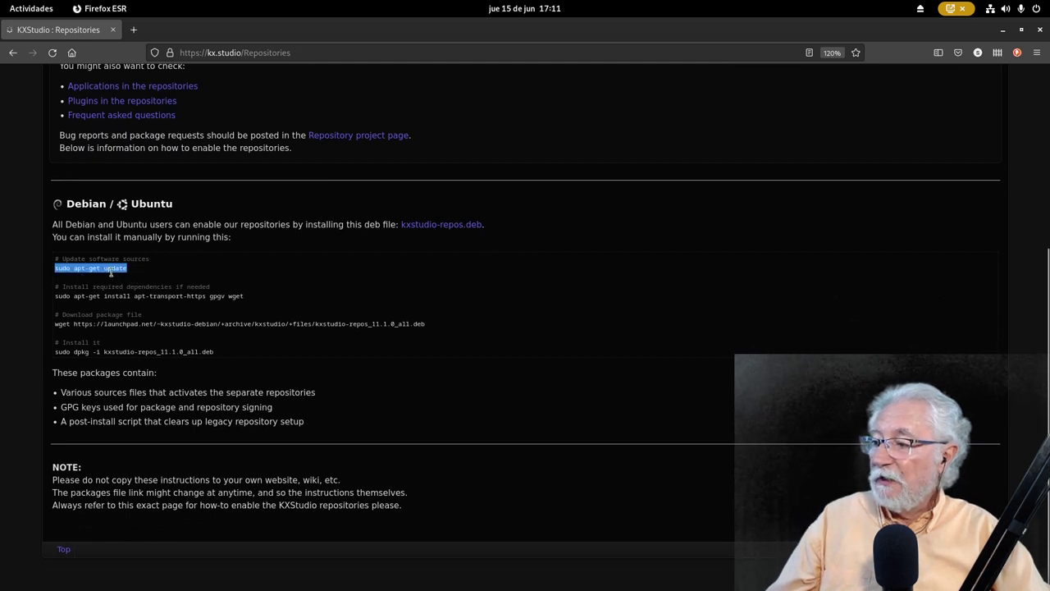
{"action": "right_click", "coordinate": [110, 269]}
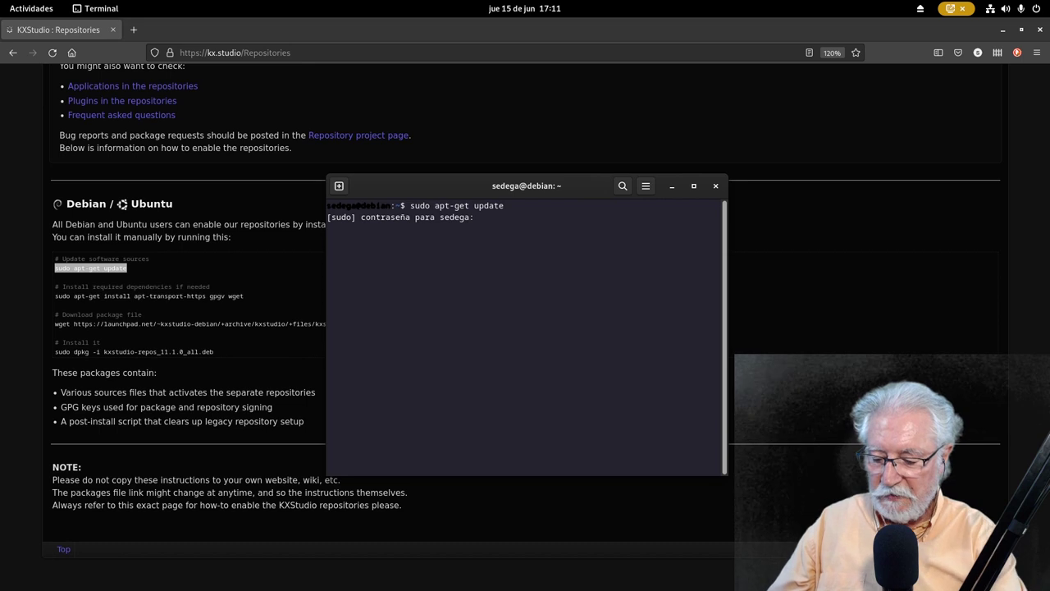
{"action": "key", "text": "Return"}
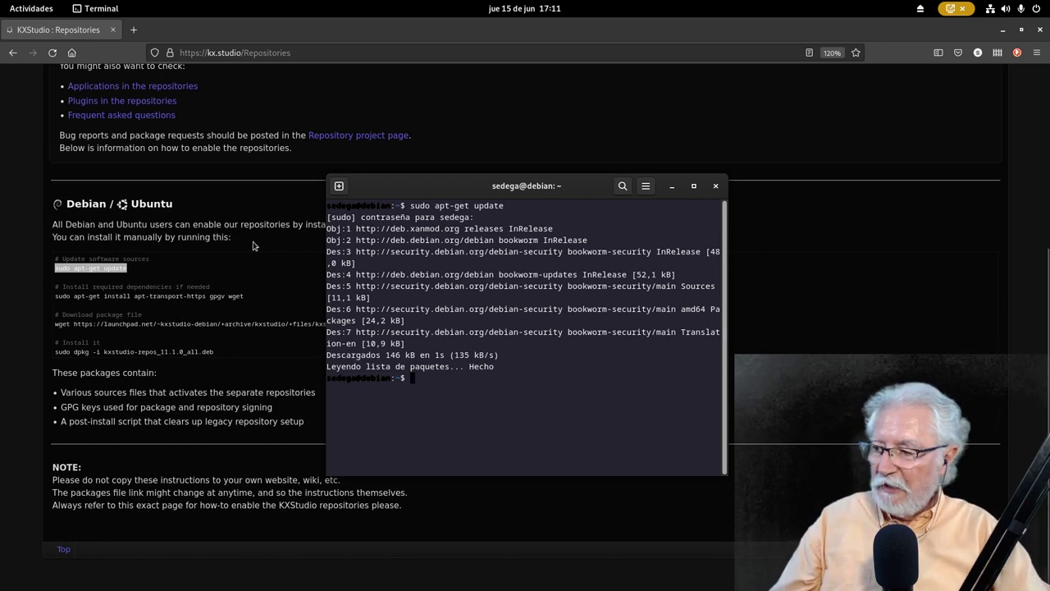
Move the terminal window clear of the installation instructions and begin a sudo apt install command at its prompt.
{"action": "left_click_drag", "start_coordinate": [570, 179], "coordinate": [736, 162]}
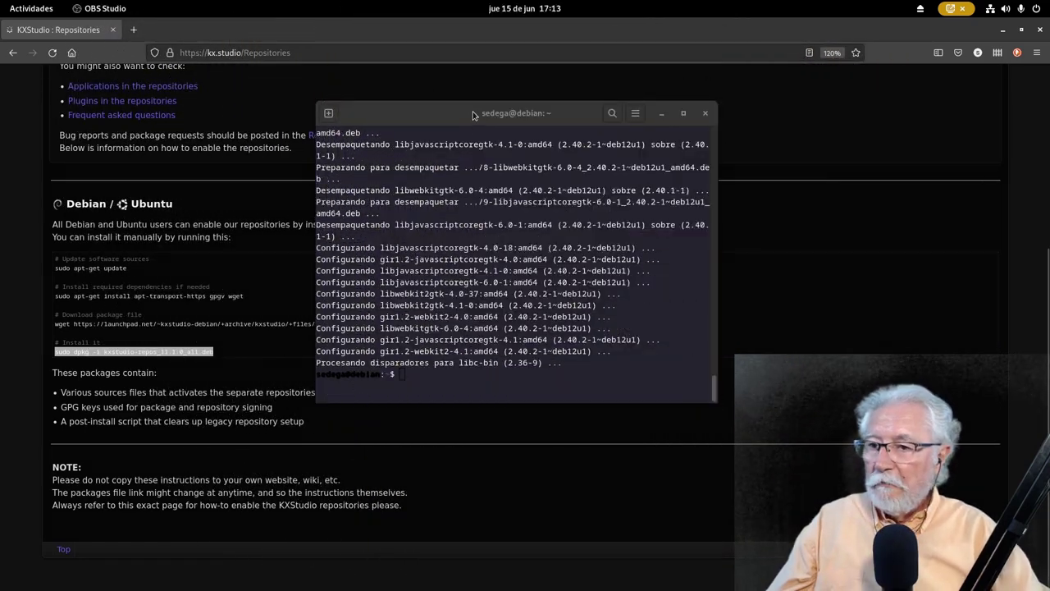
{"action": "left_click_drag", "start_coordinate": [476, 115], "coordinate": [617, 160]}
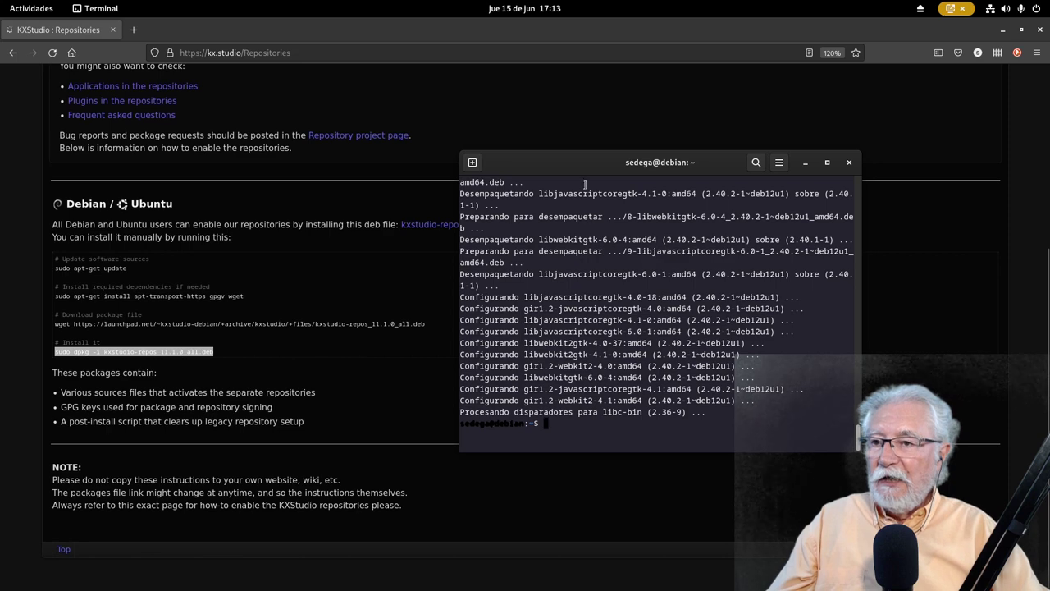
{"action": "left_click_drag", "start_coordinate": [589, 155], "coordinate": [602, 148]}
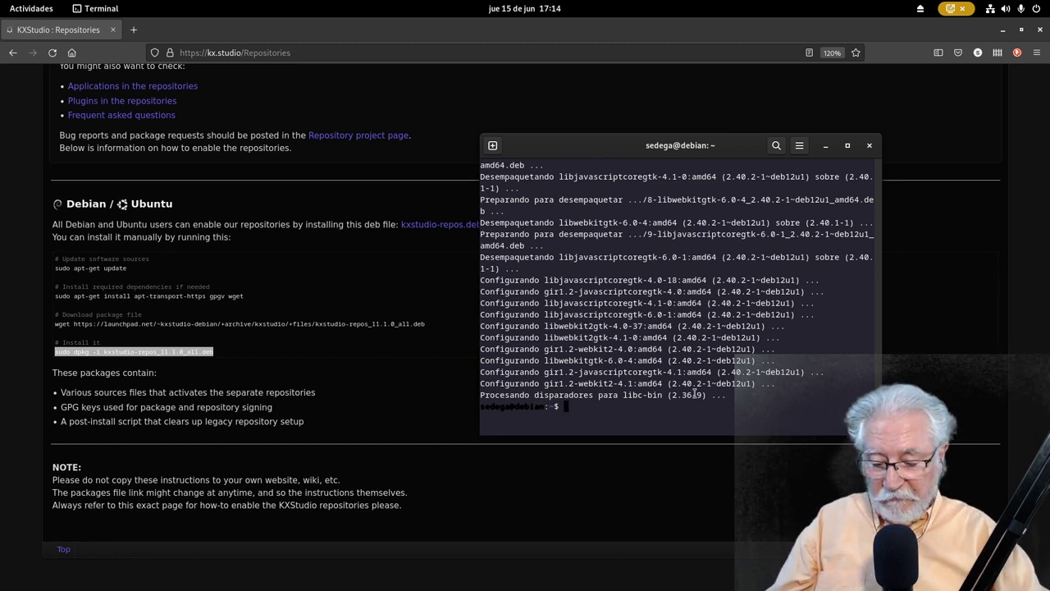
{"action": "type", "text": "sudo ap"}
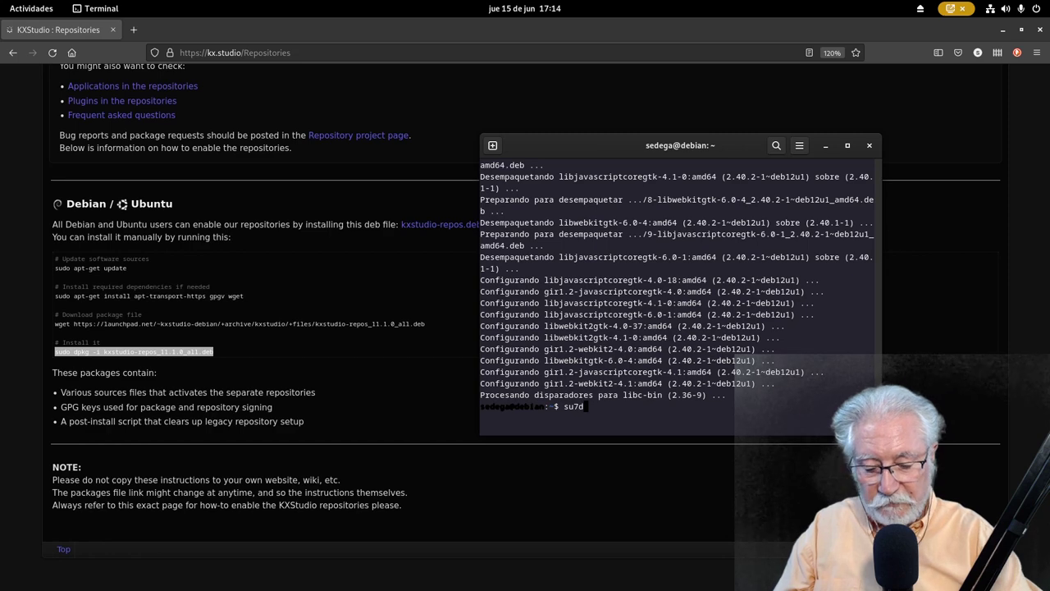
{"action": "type", "text": "t install"}
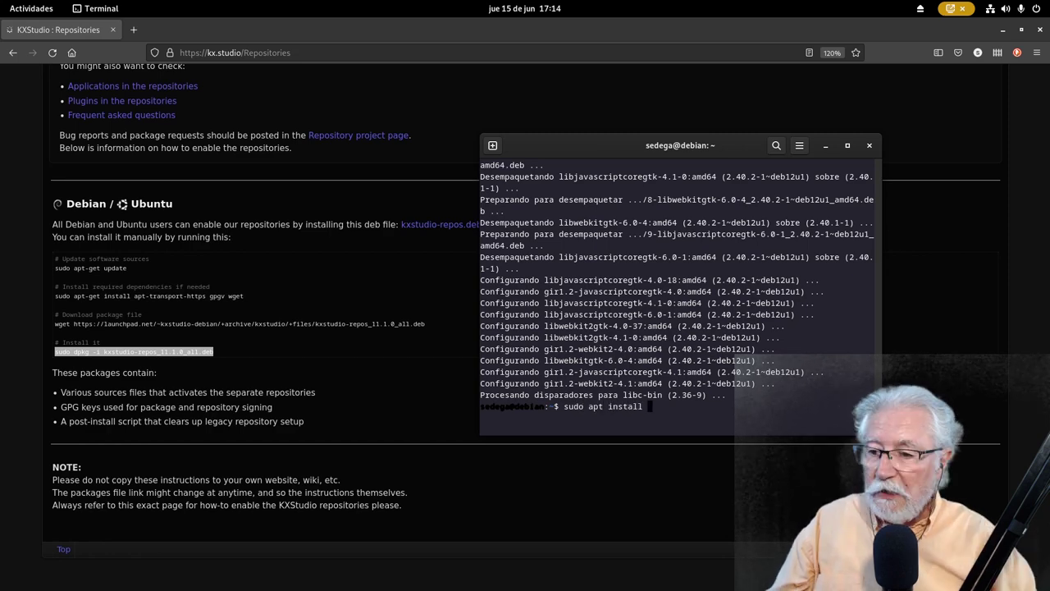
Copy the package name kxstudio-default-settings from the Repositories page, append it to the sudo apt install command and run it.
{"action": "scroll", "coordinate": [303, 175], "scroll_direction": "up", "scroll_amount": 5}
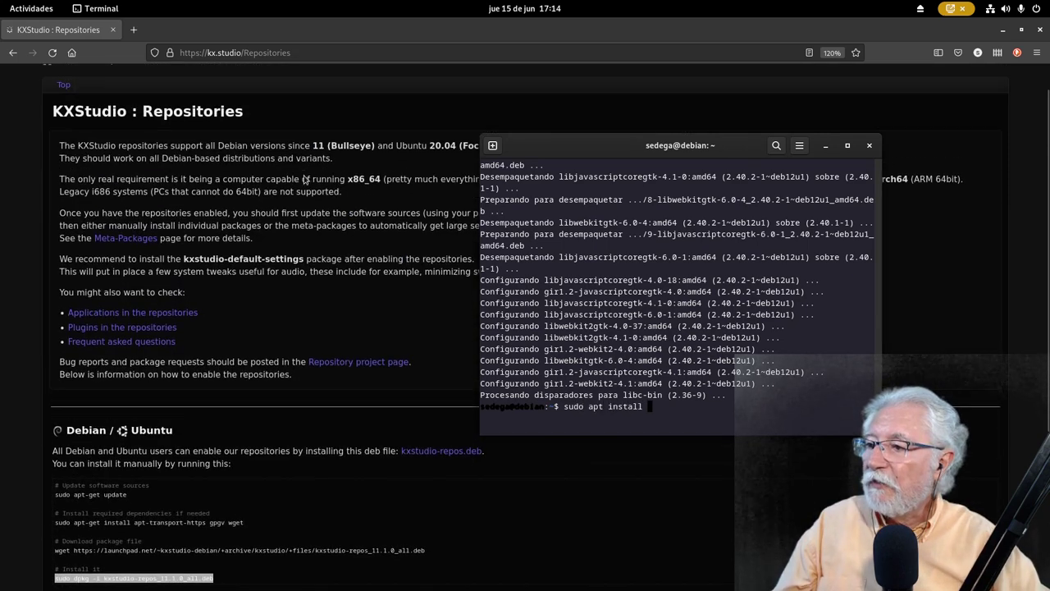
{"action": "left_click_drag", "start_coordinate": [607, 146], "coordinate": [689, 285]}
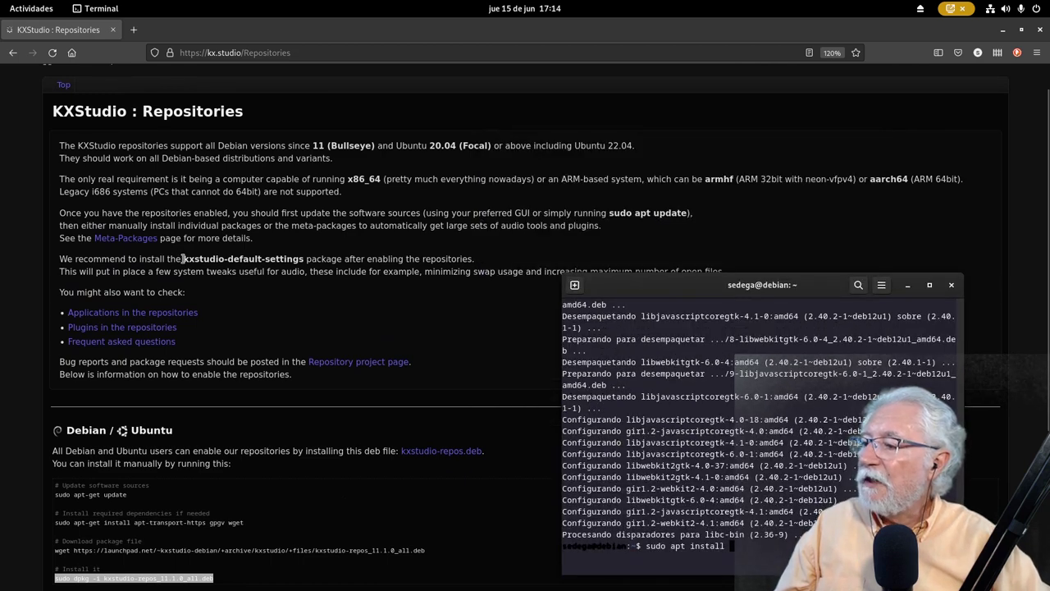
{"action": "left_click_drag", "start_coordinate": [182, 259], "coordinate": [305, 260]}
{"action": "key", "text": "super+c"}
{"action": "key", "text": "alt+Tab"}
{"action": "right_click", "coordinate": [740, 545]}
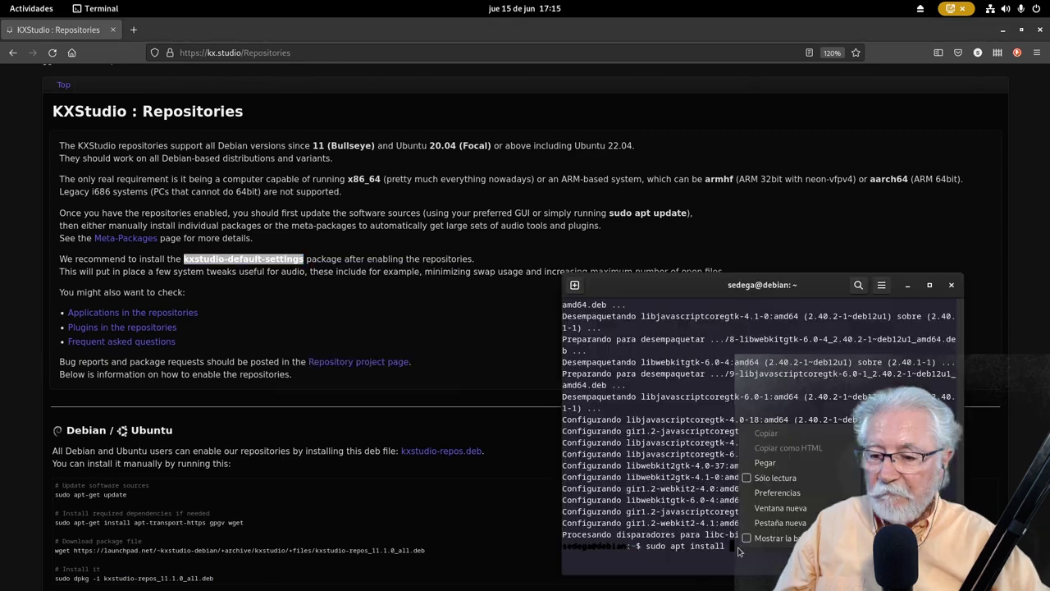
{"action": "left_click", "coordinate": [765, 462]}
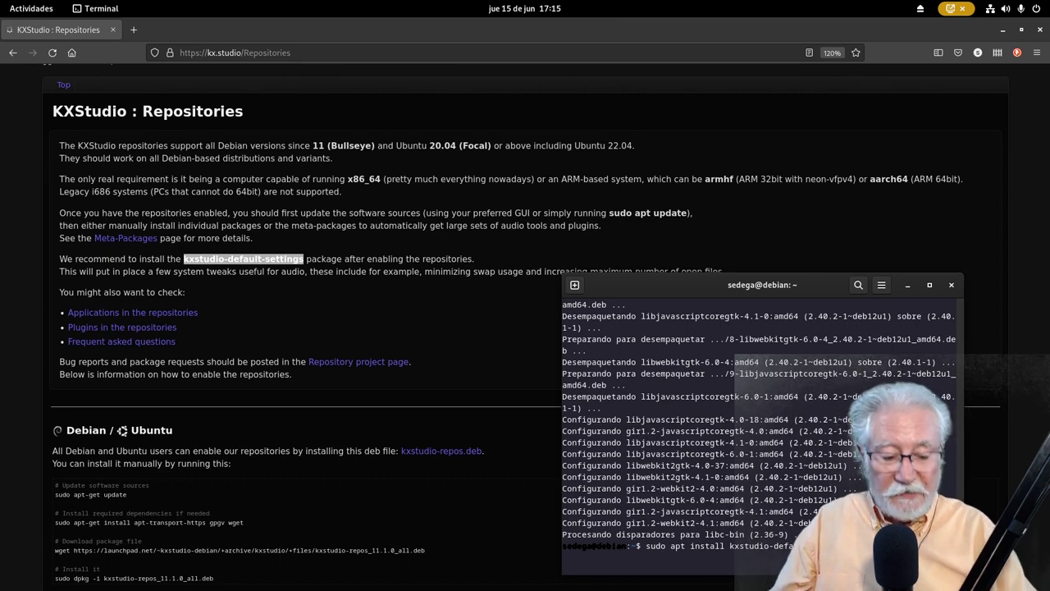
{"action": "key", "text": "Return"}
Answer yes to enabling realtime process priority in the jackd2 configuration and close the terminal after the installation.
{"action": "left_click_drag", "start_coordinate": [663, 286], "coordinate": [512, 121]}
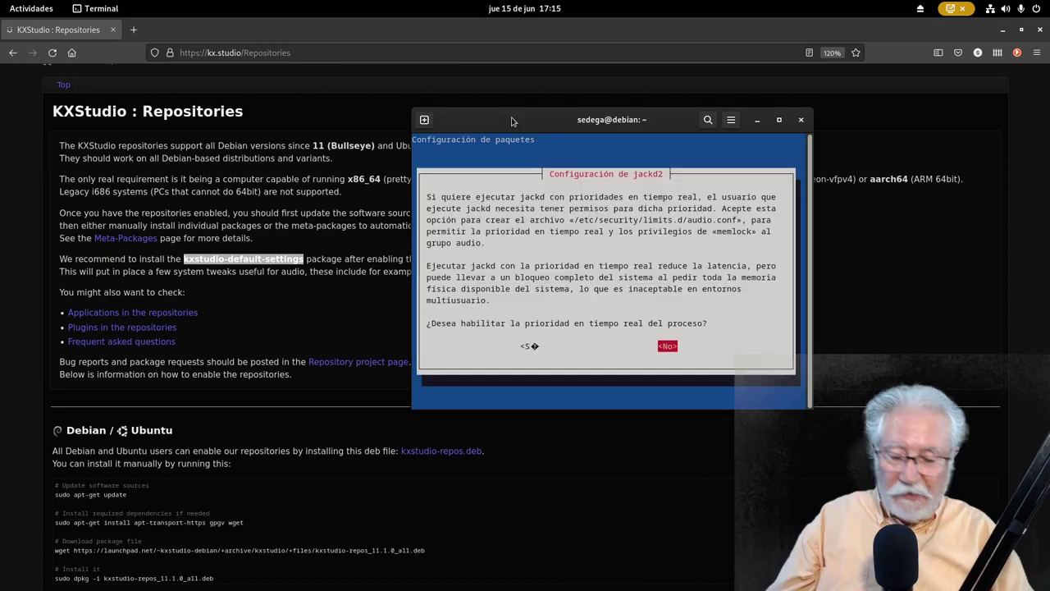
{"action": "key", "text": "Left"}
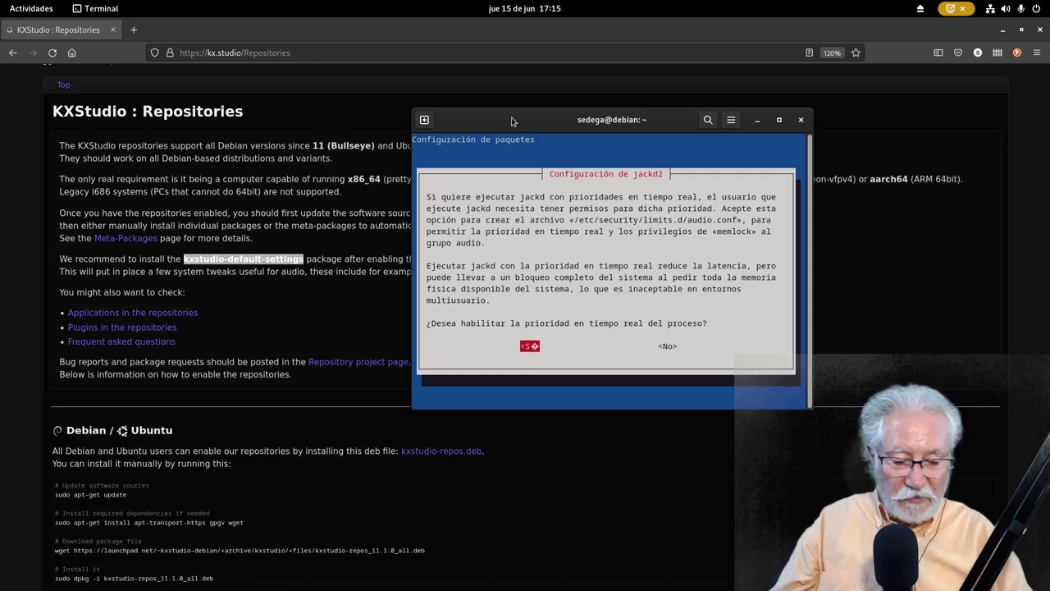
{"action": "key", "text": "Return"}
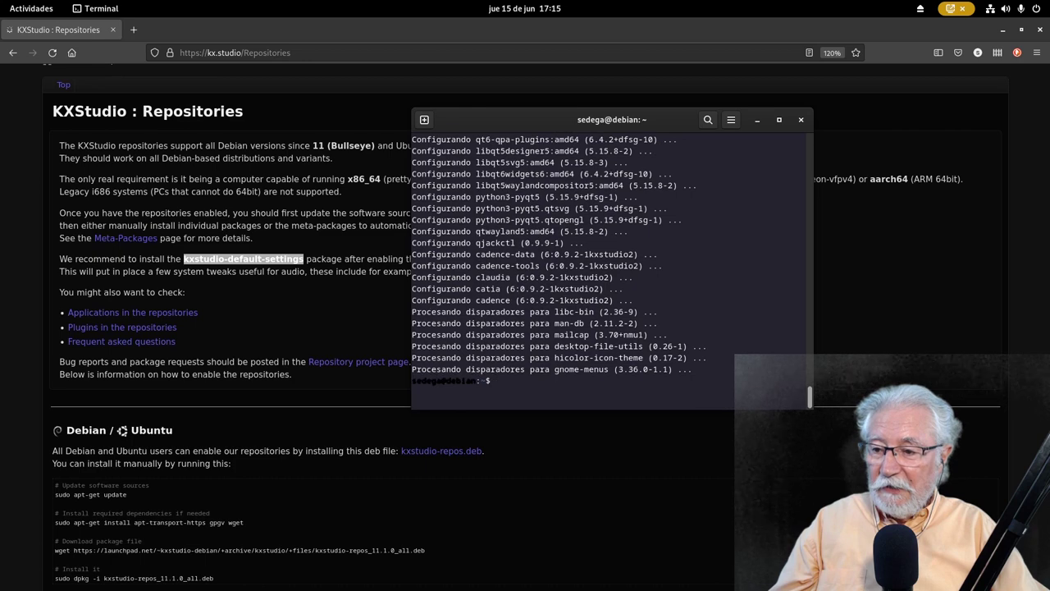
{"action": "left_click", "coordinate": [801, 120]}
Launch Cadence from the Sonido y vídeo application folder and view the available ALSA Audio bridge types.
{"action": "left_click", "coordinate": [31, 8]}
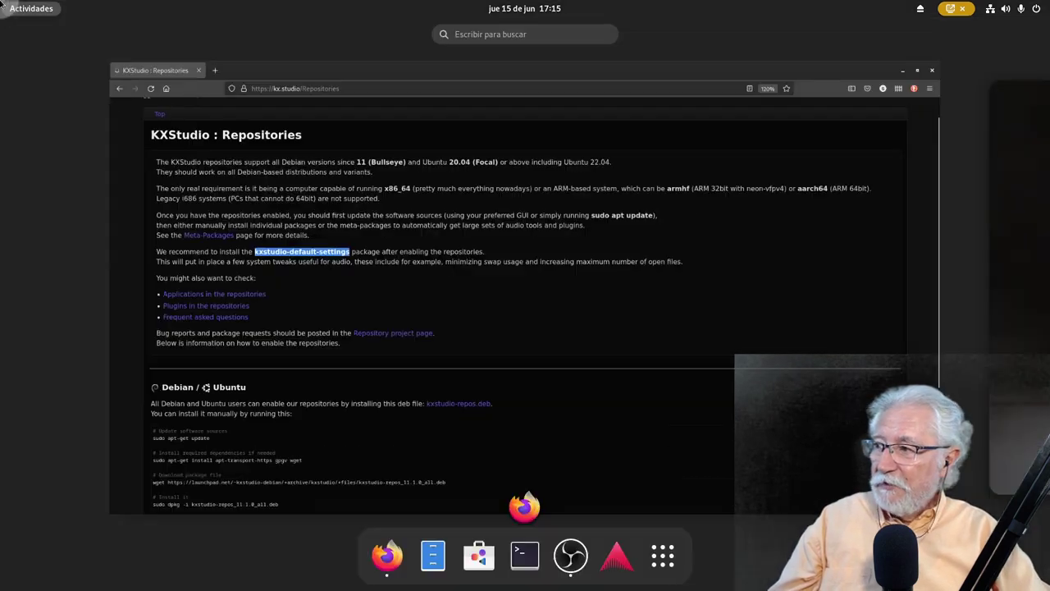
{"action": "left_click", "coordinate": [663, 556]}
{"action": "left_click", "coordinate": [1000, 333]}
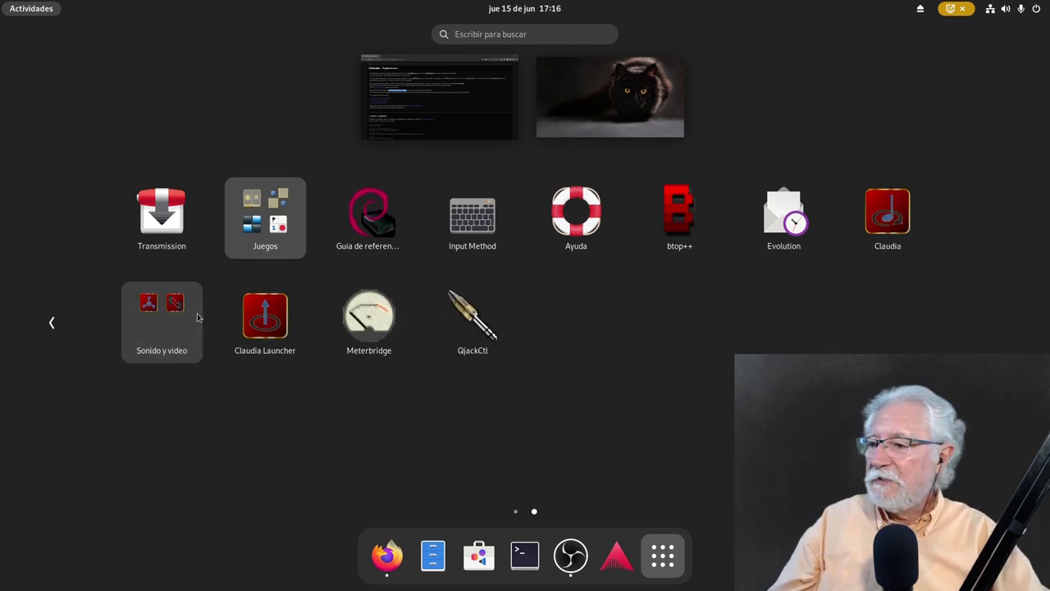
{"action": "left_click", "coordinate": [178, 322]}
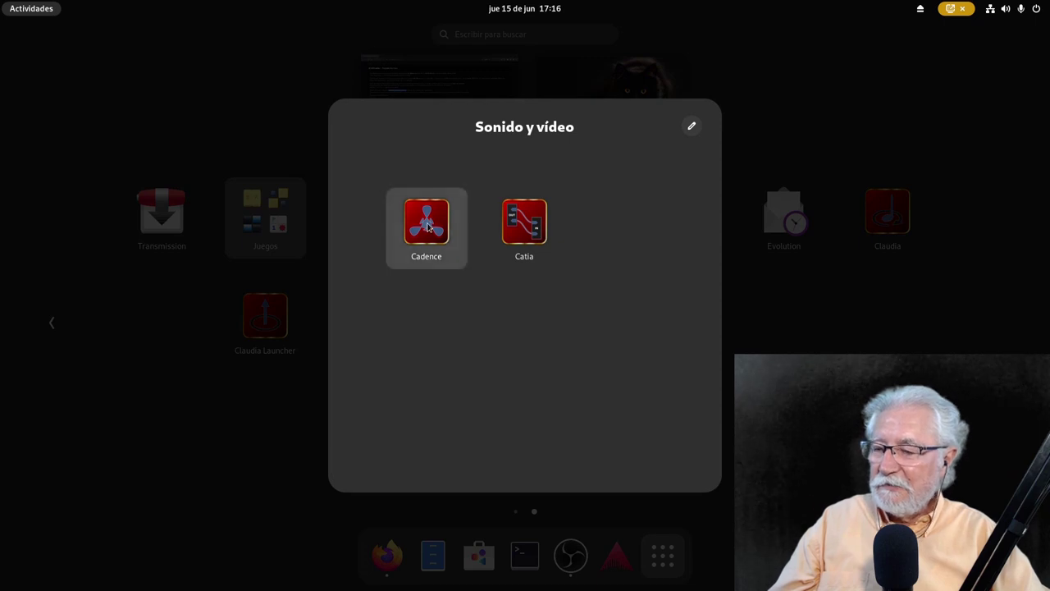
{"action": "left_click", "coordinate": [426, 220]}
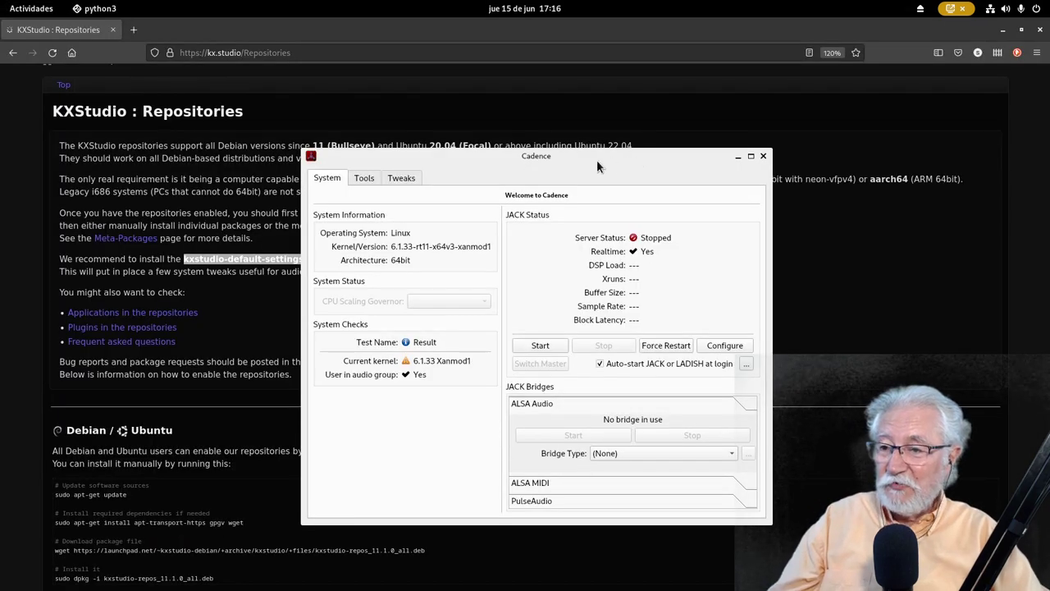
{"action": "left_click_drag", "start_coordinate": [438, 164], "coordinate": [454, 151]}
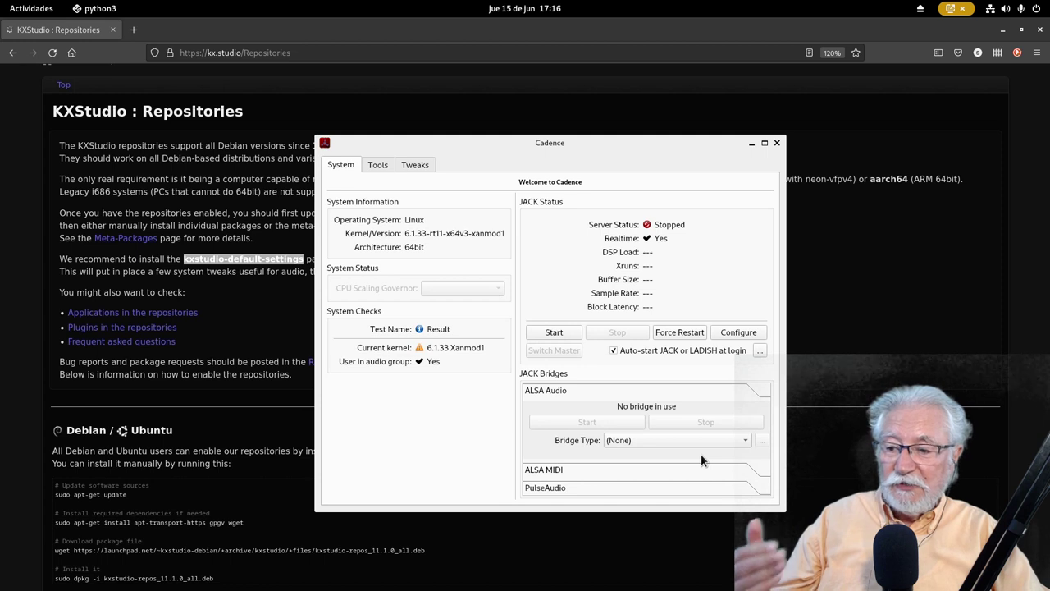
{"action": "left_click", "coordinate": [746, 440]}
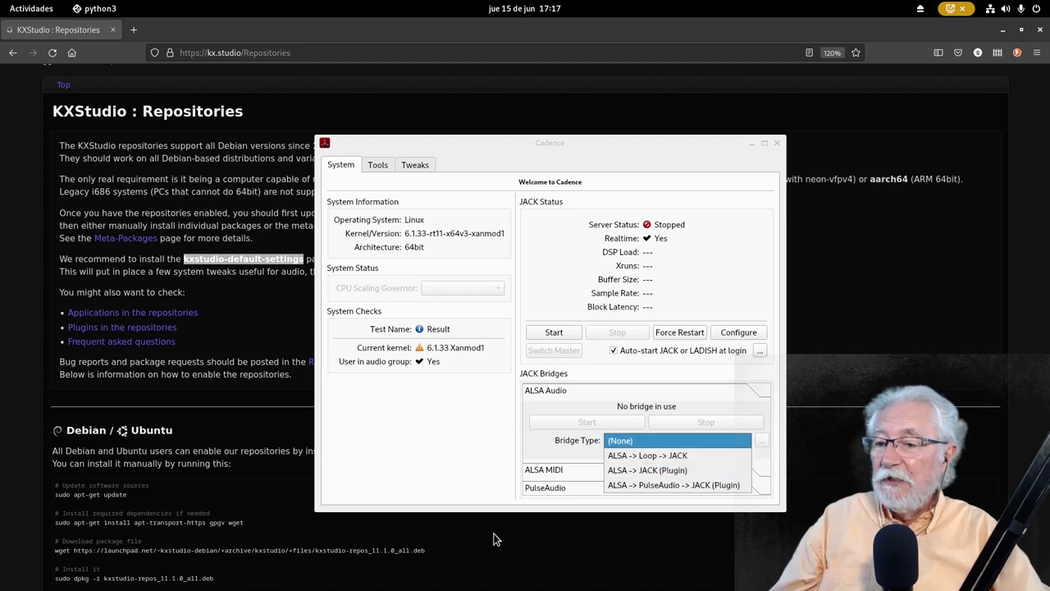
{"action": "left_click", "coordinate": [482, 285]}
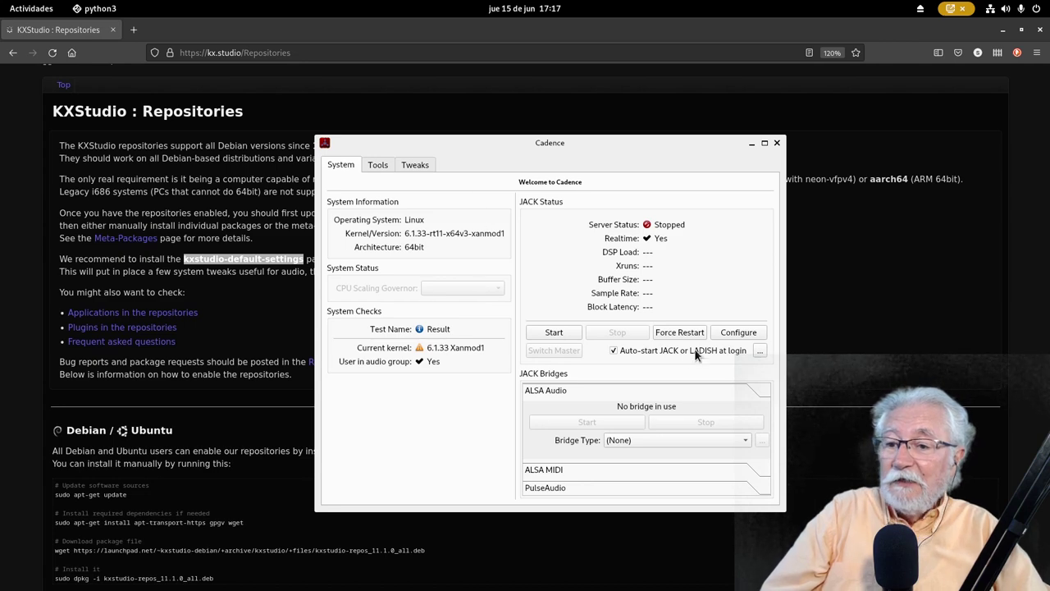
Set the Dummy driver's sample rate to 44100 in the JACK settings, accept them and close Cadence.
{"action": "left_click", "coordinate": [733, 333]}
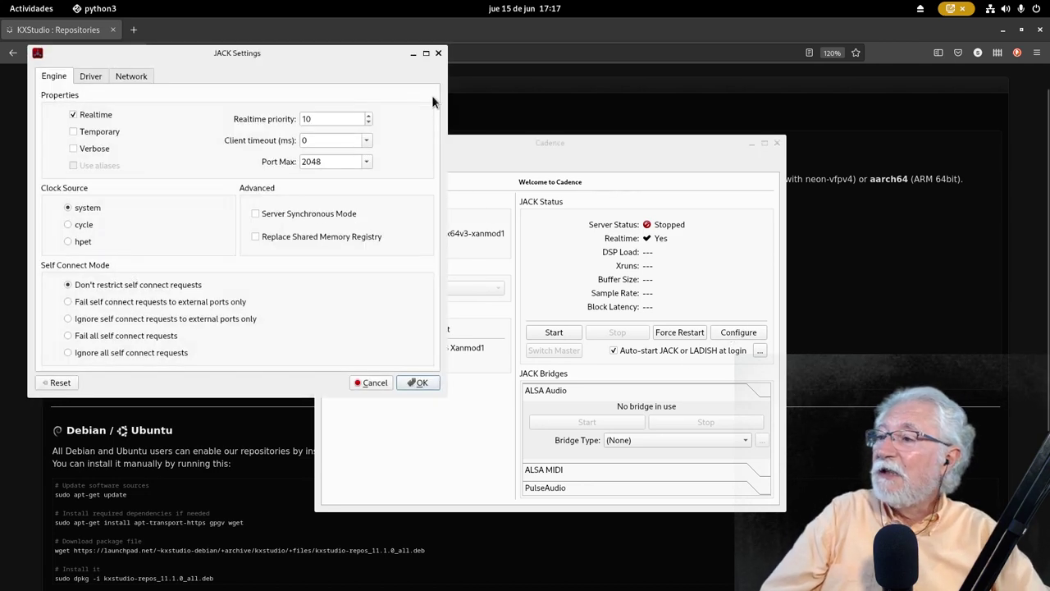
{"action": "left_click_drag", "start_coordinate": [342, 62], "coordinate": [567, 146]}
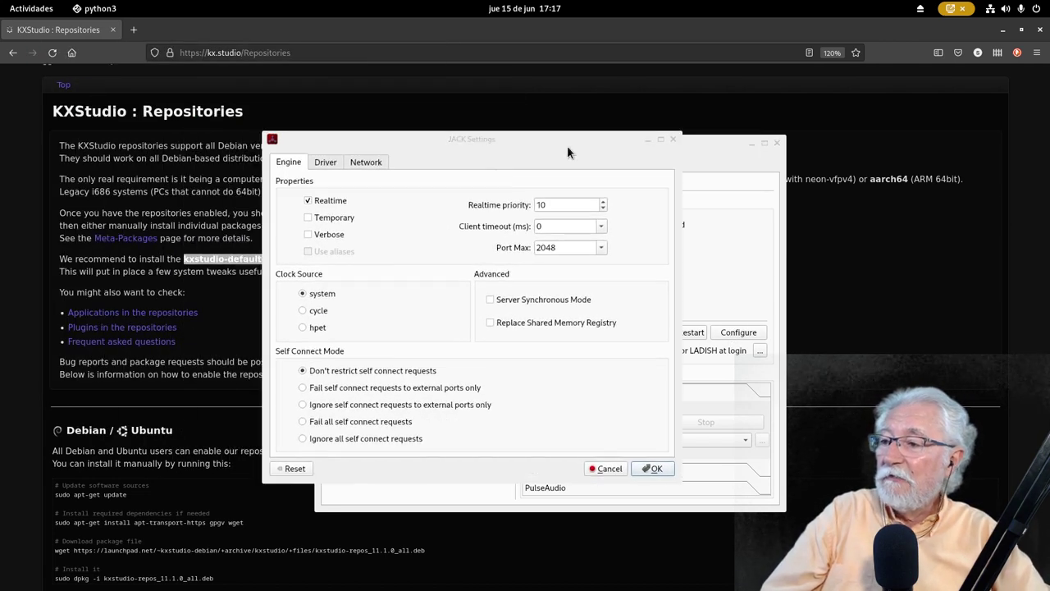
{"action": "left_click", "coordinate": [332, 164]}
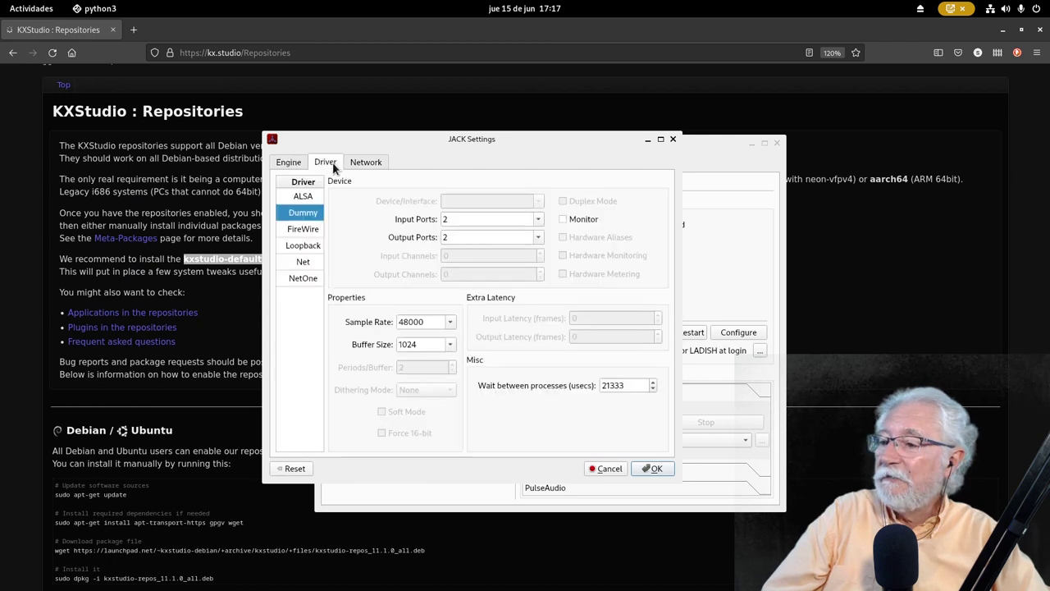
{"action": "left_click", "coordinate": [450, 323]}
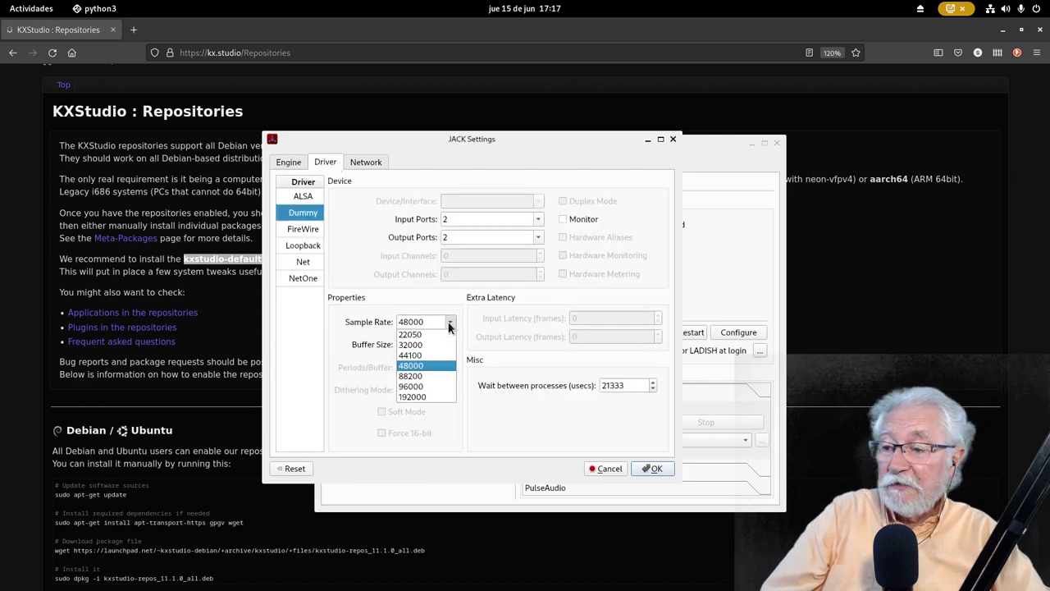
{"action": "left_click", "coordinate": [411, 355]}
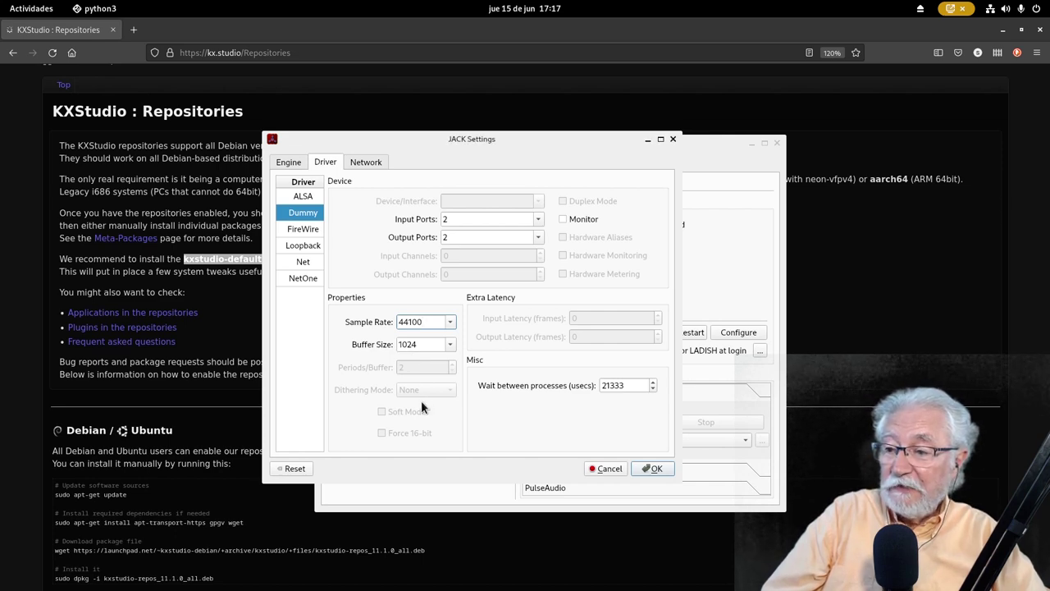
{"action": "left_click", "coordinate": [650, 467]}
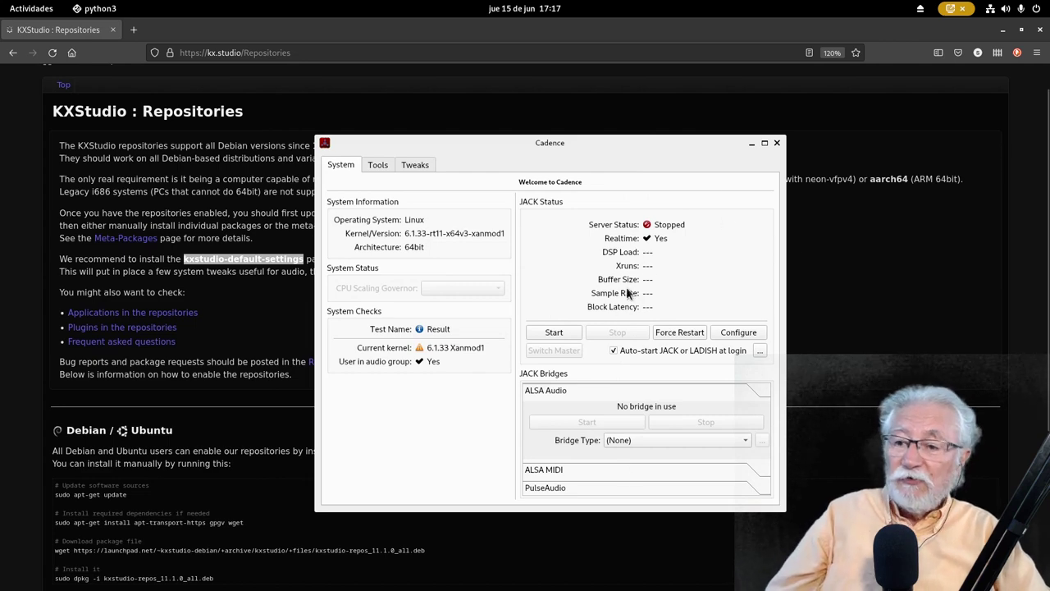
{"action": "left_click", "coordinate": [777, 144]}
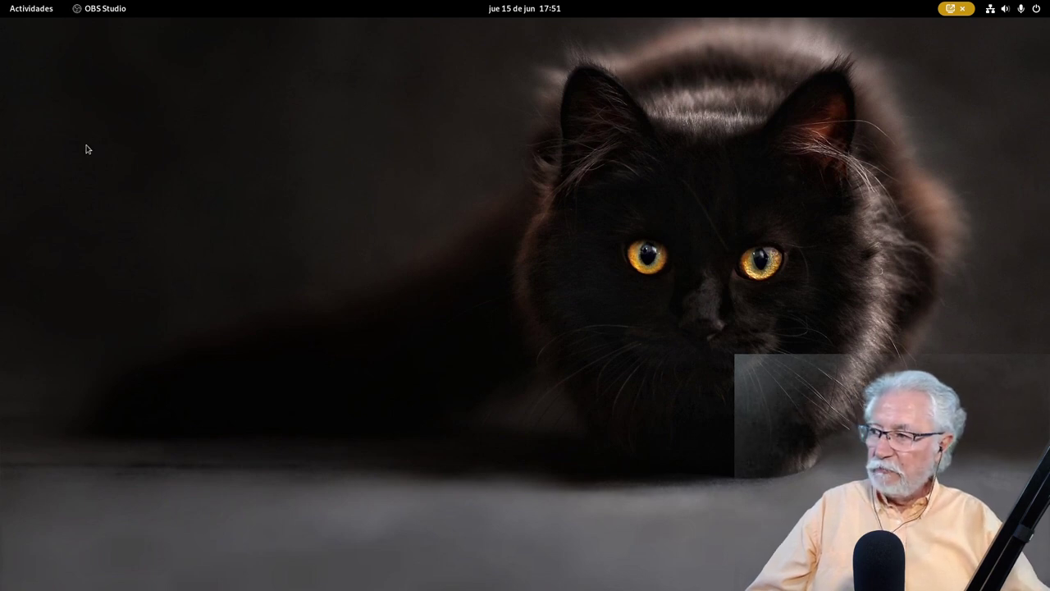
Reopen Cadence and select ALSA -> JACK (Plugin) as the ALSA Audio bridge type.
{"action": "key", "text": "super+a"}
{"action": "left_click", "coordinate": [638, 562]}
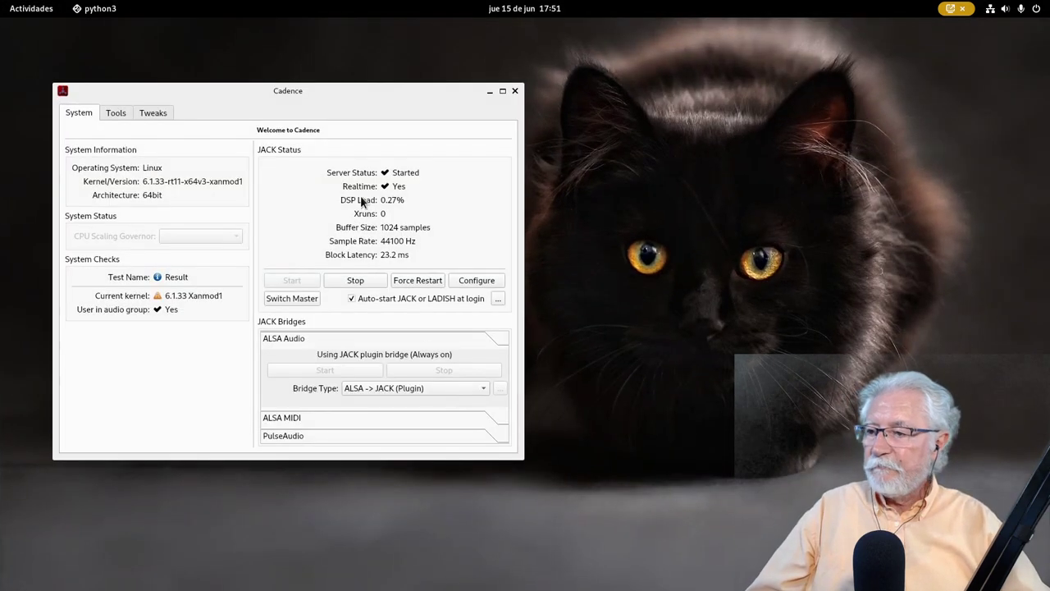
{"action": "left_click_drag", "start_coordinate": [347, 96], "coordinate": [546, 127]}
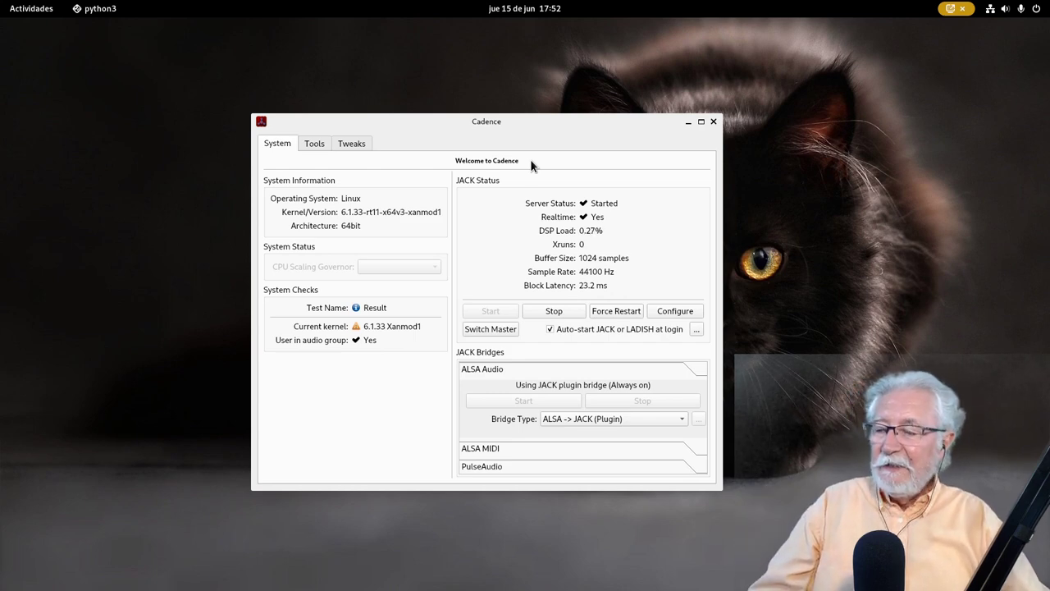
{"action": "left_click_drag", "start_coordinate": [416, 125], "coordinate": [457, 133]}
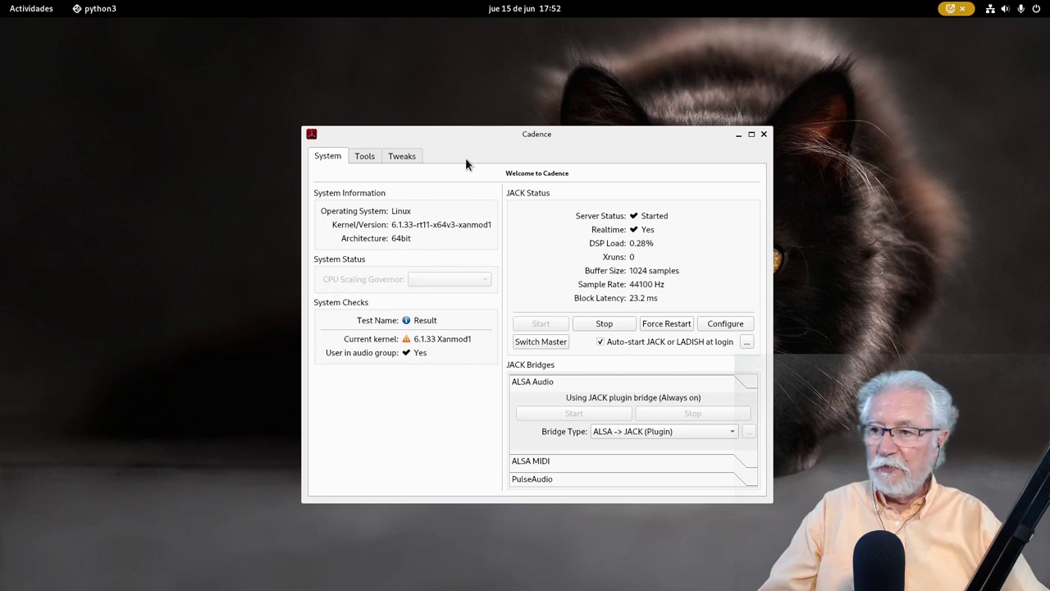
{"action": "left_click_drag", "start_coordinate": [460, 148], "coordinate": [346, 94]}
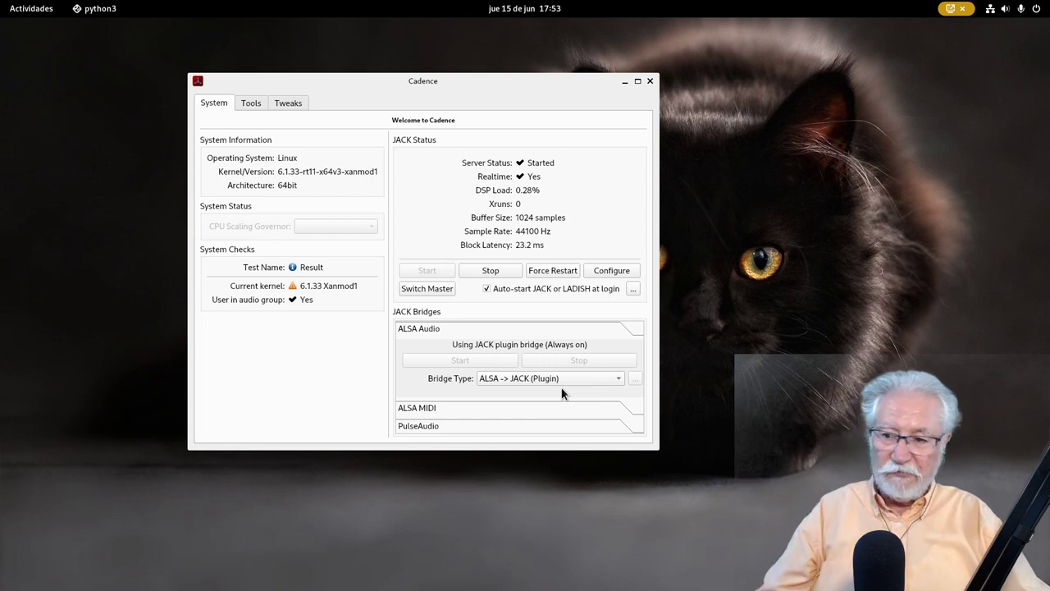
{"action": "left_click", "coordinate": [620, 379]}
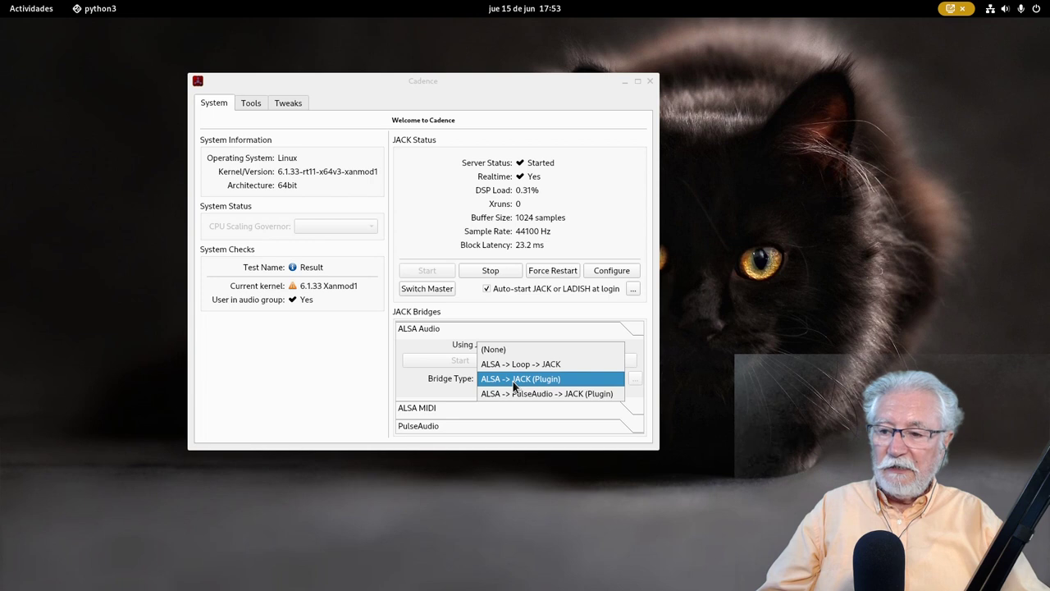
{"action": "left_click", "coordinate": [570, 379]}
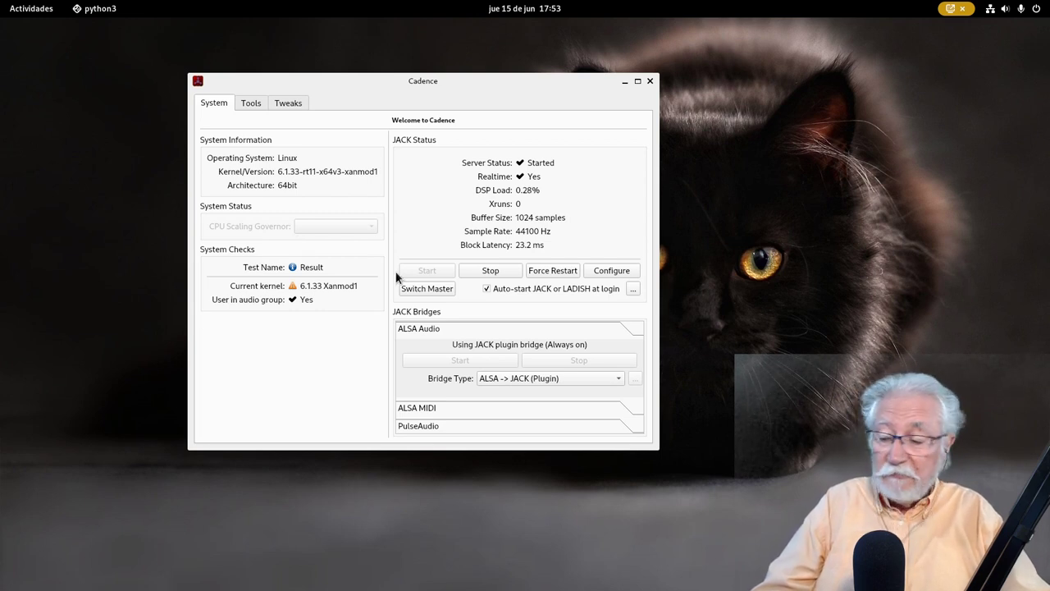
Choose 44100 as the sample rate in JACK's driver configuration again, accept the settings and leave Cadence.
{"action": "left_click", "coordinate": [624, 272]}
{"action": "left_click_drag", "start_coordinate": [271, 30], "coordinate": [538, 166]}
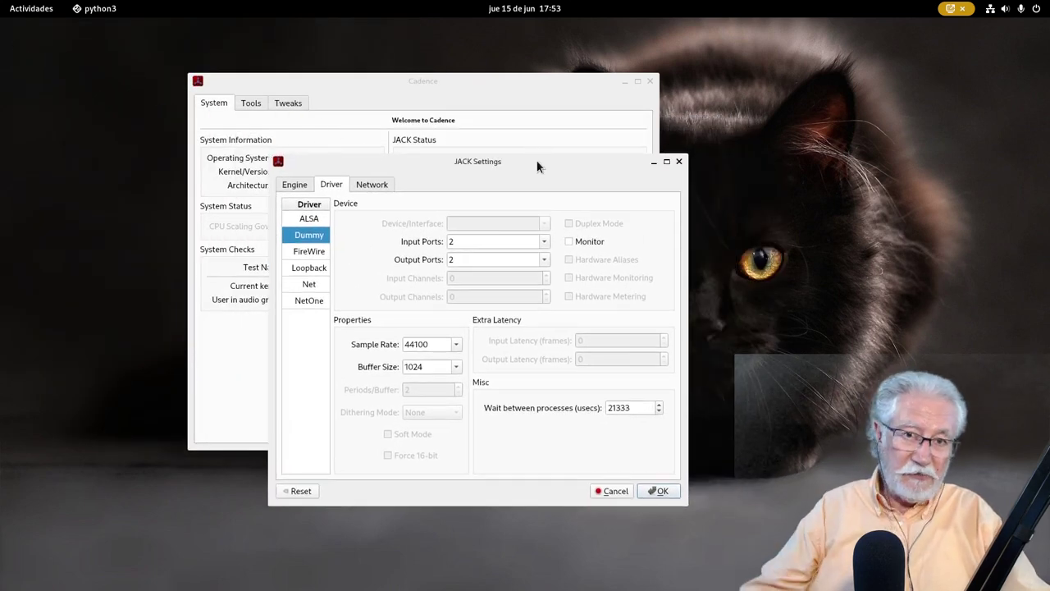
{"action": "left_click", "coordinate": [456, 344]}
{"action": "left_click", "coordinate": [416, 378]}
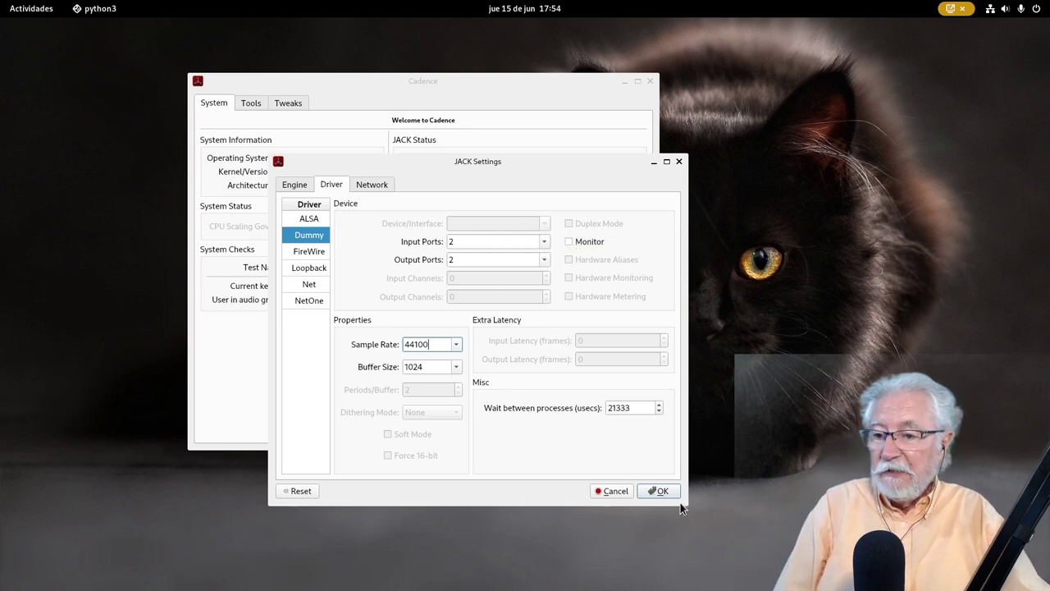
{"action": "left_click", "coordinate": [659, 491]}
{"action": "key", "text": "alt+F4"}
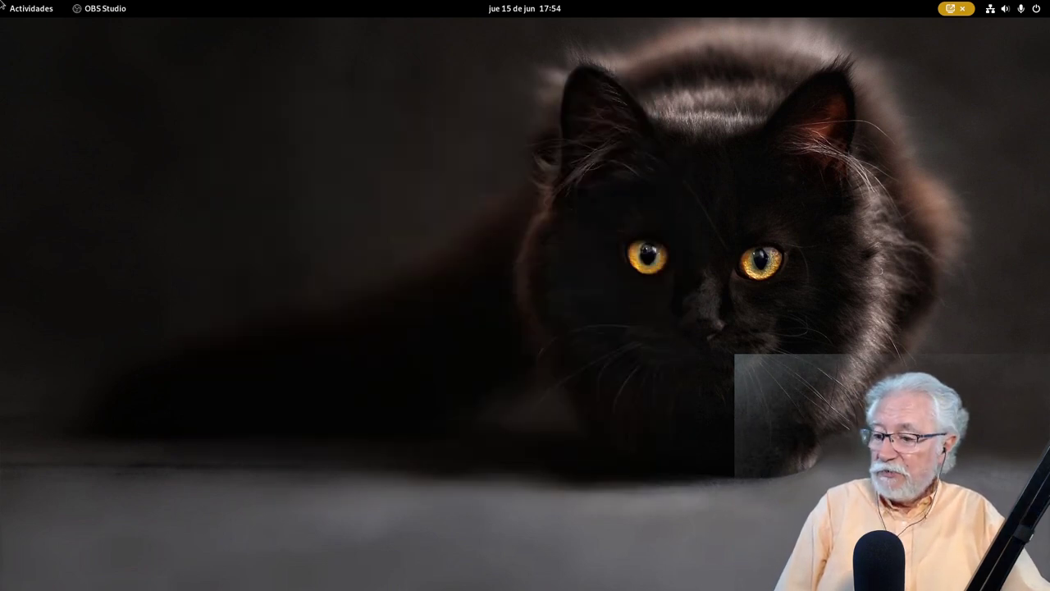
Launch Ardour and complete its first-run wizard with Música as the default folder for new sessions.
{"action": "mouse_move", "coordinate": [0, 0]}
{"action": "key", "text": "Escape"}
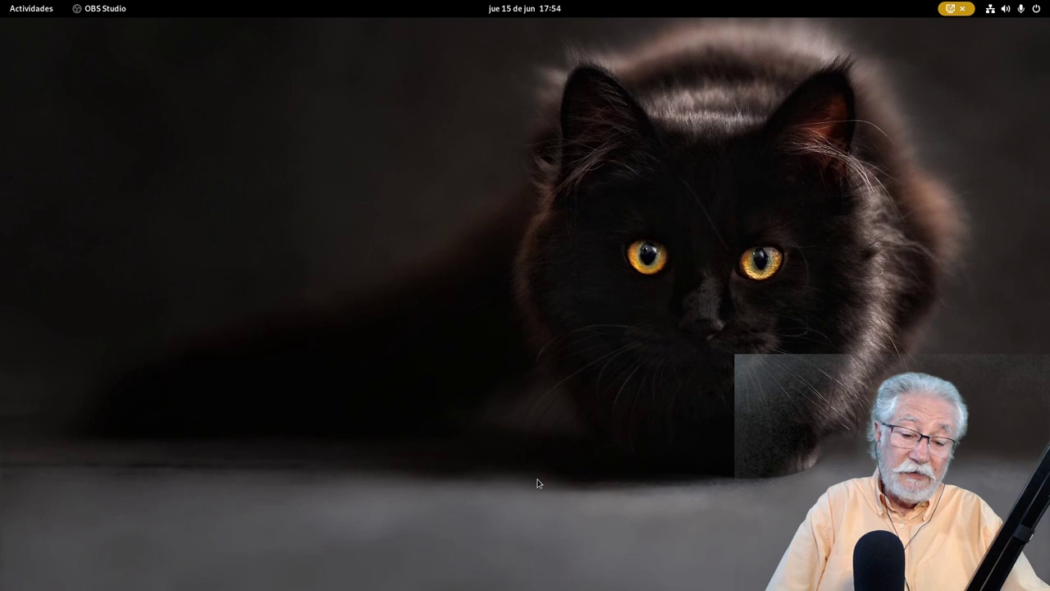
{"action": "left_click_drag", "start_coordinate": [829, 199], "coordinate": [212, 95]}
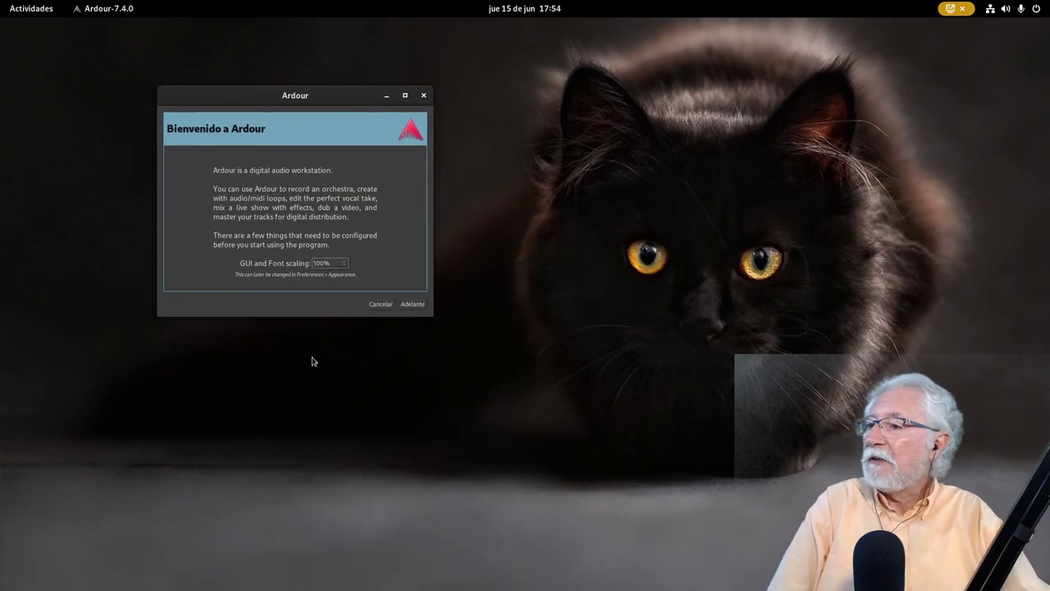
{"action": "left_click", "coordinate": [410, 305]}
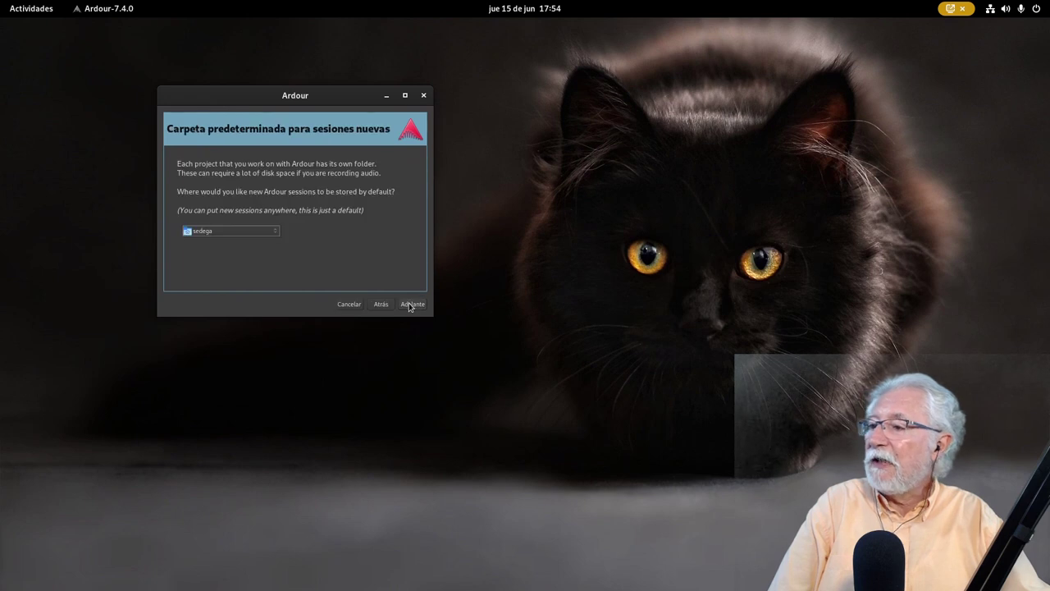
{"action": "left_click", "coordinate": [206, 234]}
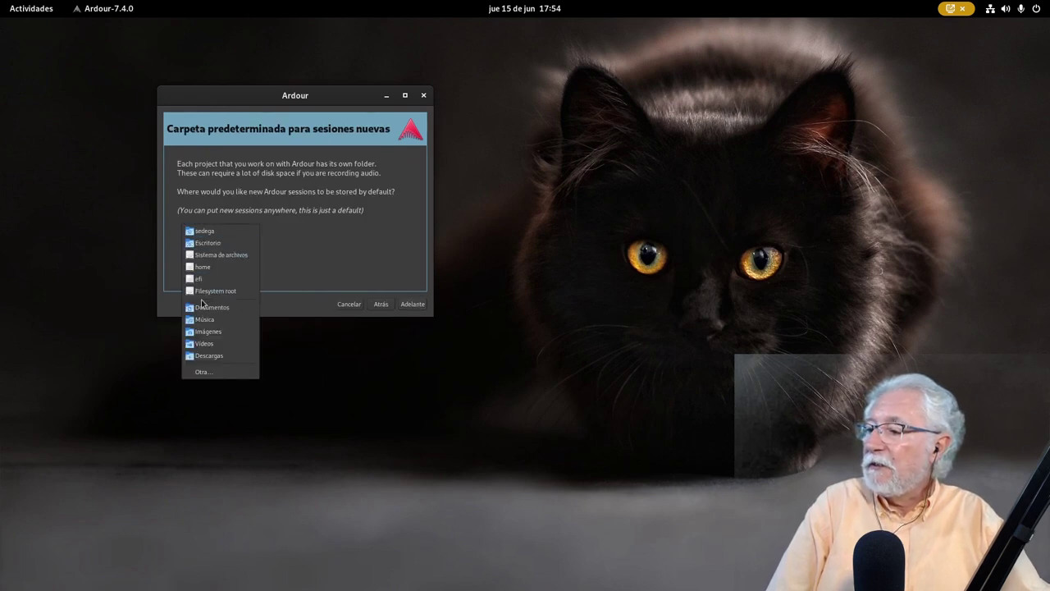
{"action": "left_click", "coordinate": [196, 315]}
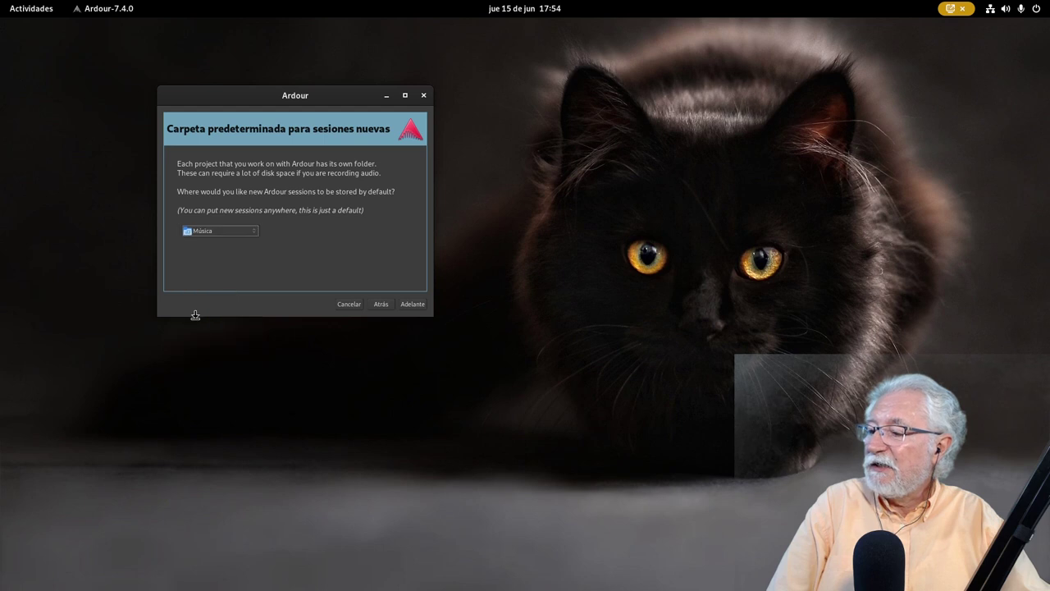
{"action": "left_click", "coordinate": [413, 305]}
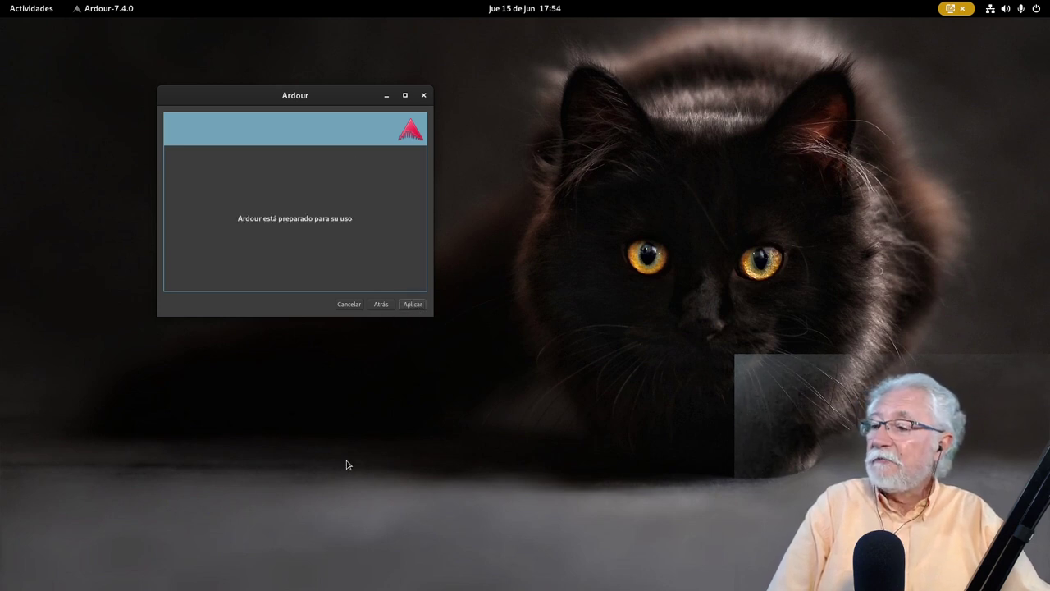
{"action": "left_click", "coordinate": [413, 305]}
Create a session named inicio from the Empty Template in the Música folder.
{"action": "left_click_drag", "start_coordinate": [592, 412], "coordinate": [452, 409]}
{"action": "type", "text": "in"}
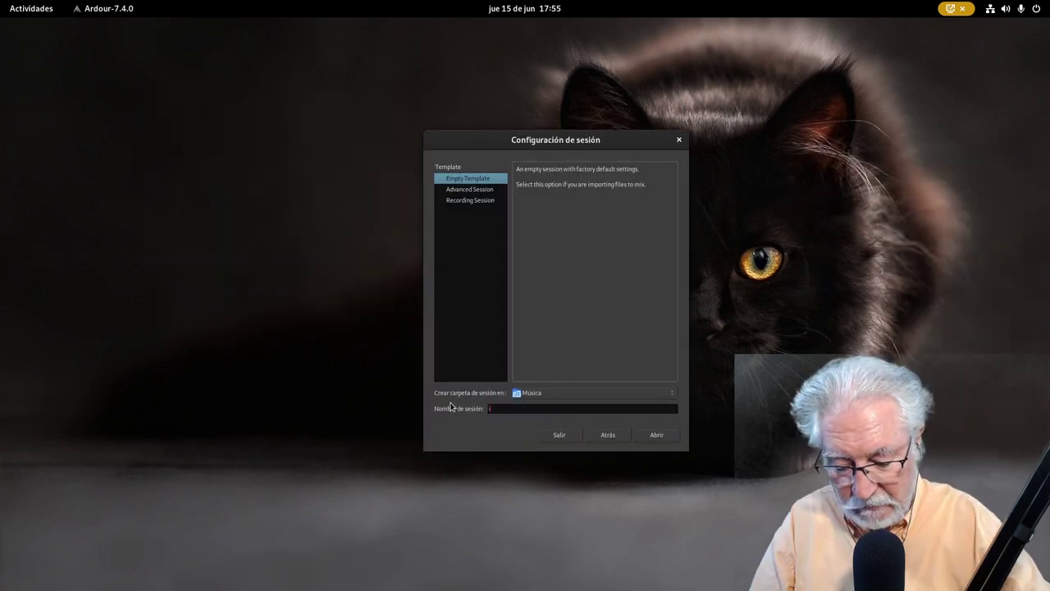
{"action": "type", "text": "icio"}
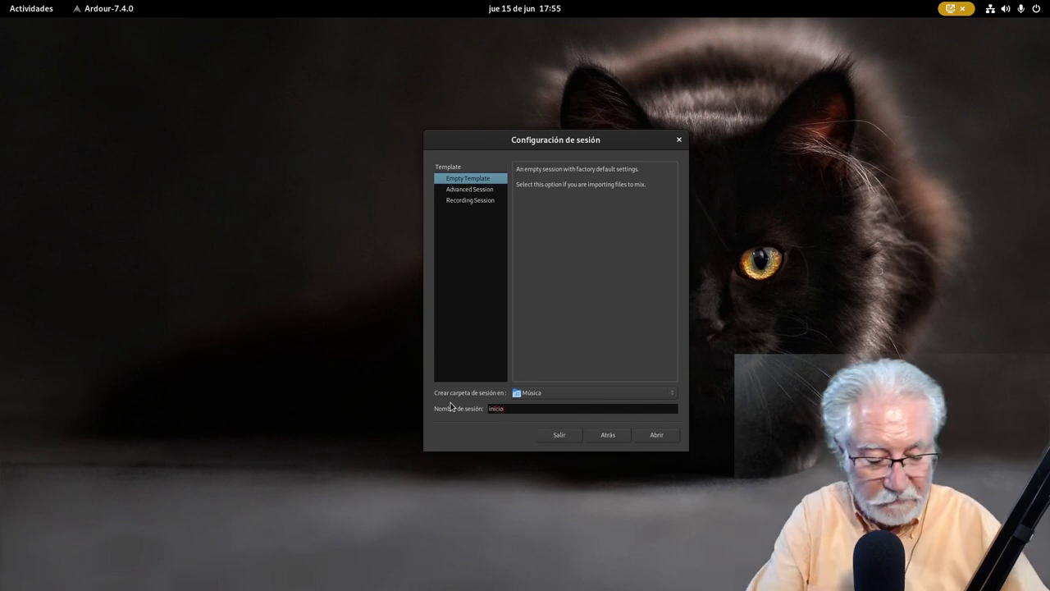
{"action": "key", "text": "Return"}
Choose JACK as the session's audio system and connect to it.
{"action": "left_click_drag", "start_coordinate": [794, 204], "coordinate": [303, 107]}
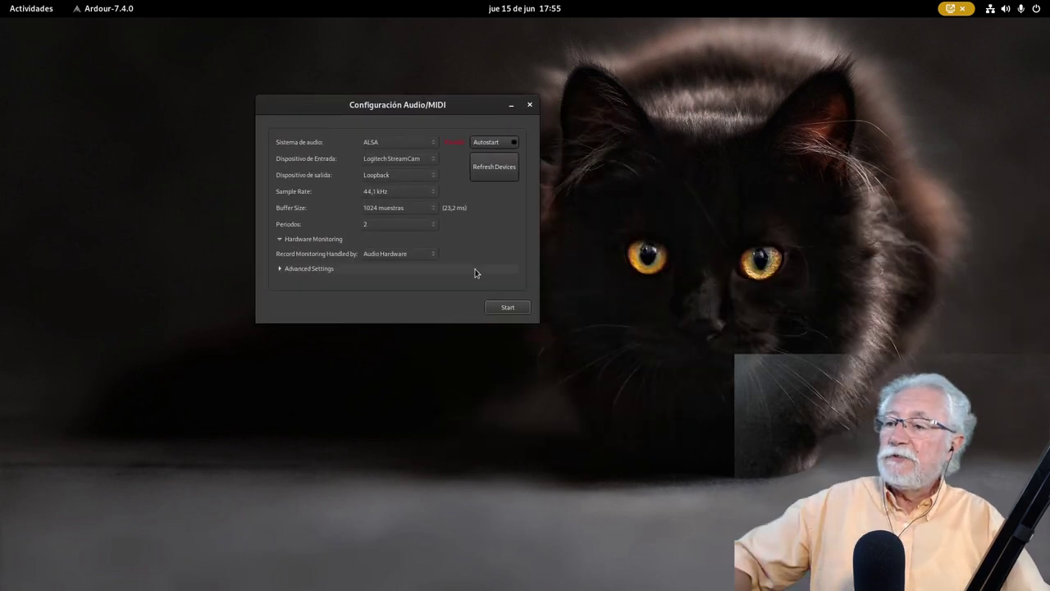
{"action": "left_click", "coordinate": [393, 146]}
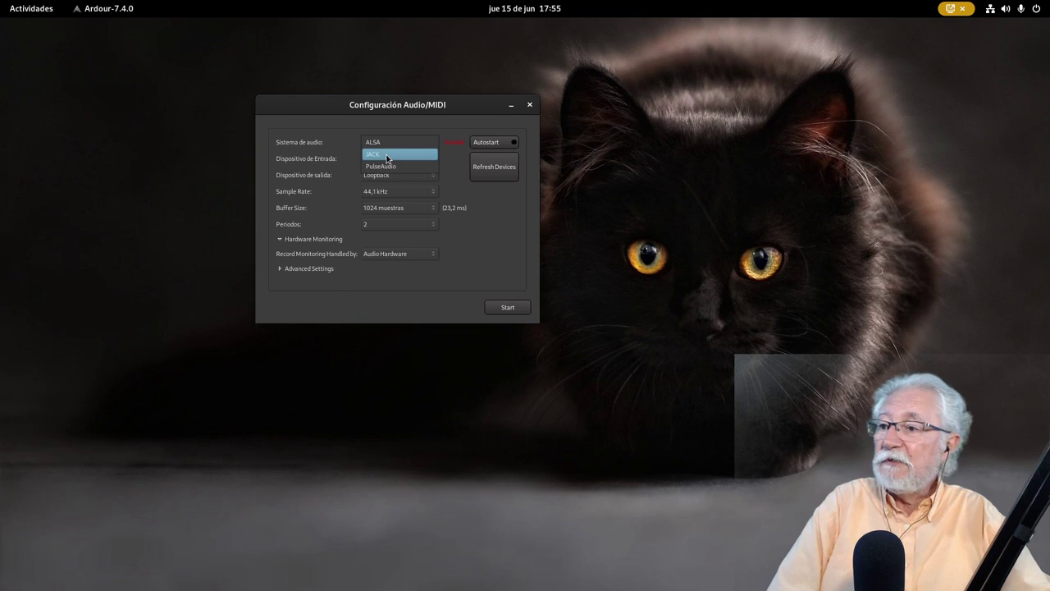
{"action": "left_click", "coordinate": [387, 156]}
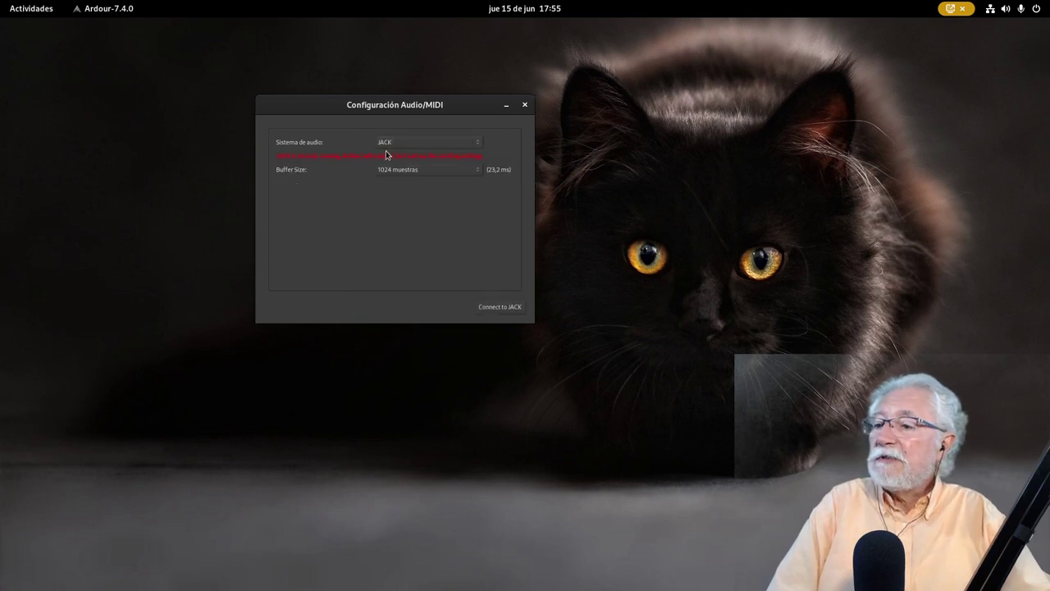
{"action": "left_click", "coordinate": [503, 309]}
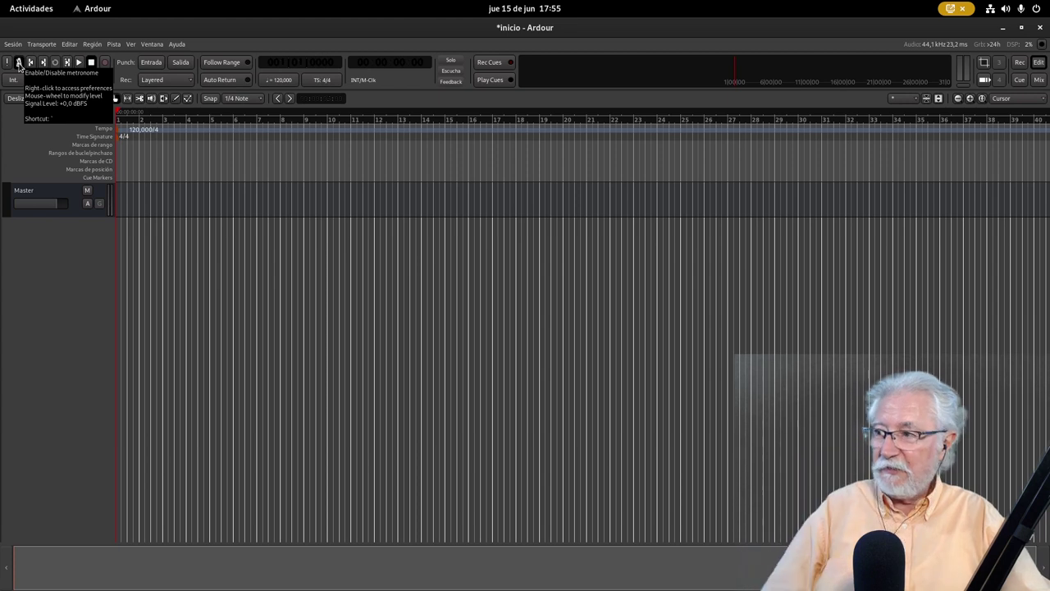
Test the transport by playing the empty session briefly and stopping it.
{"action": "left_click", "coordinate": [77, 64]}
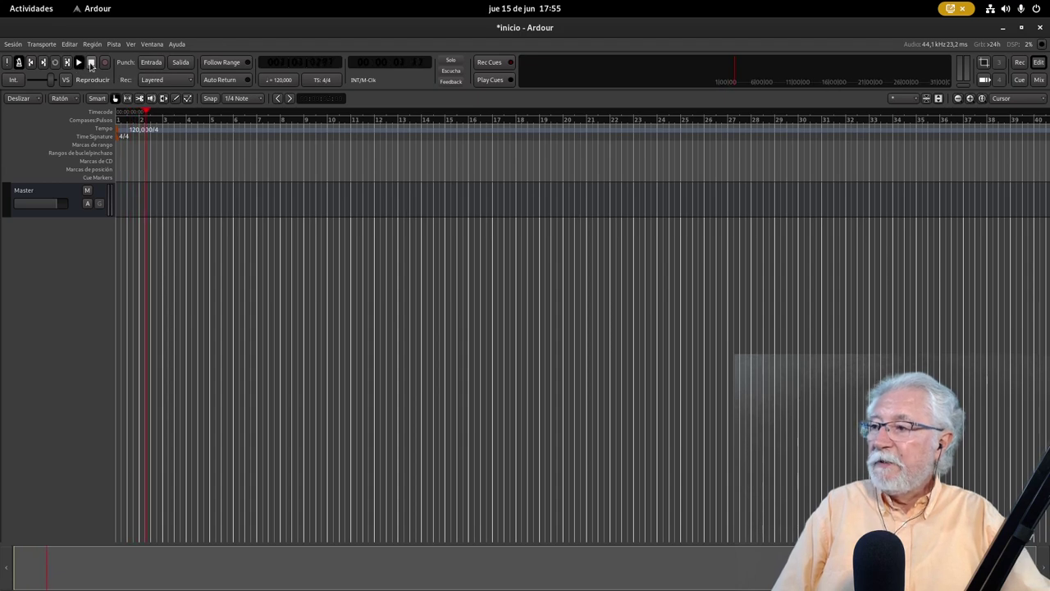
{"action": "left_click", "coordinate": [92, 64]}
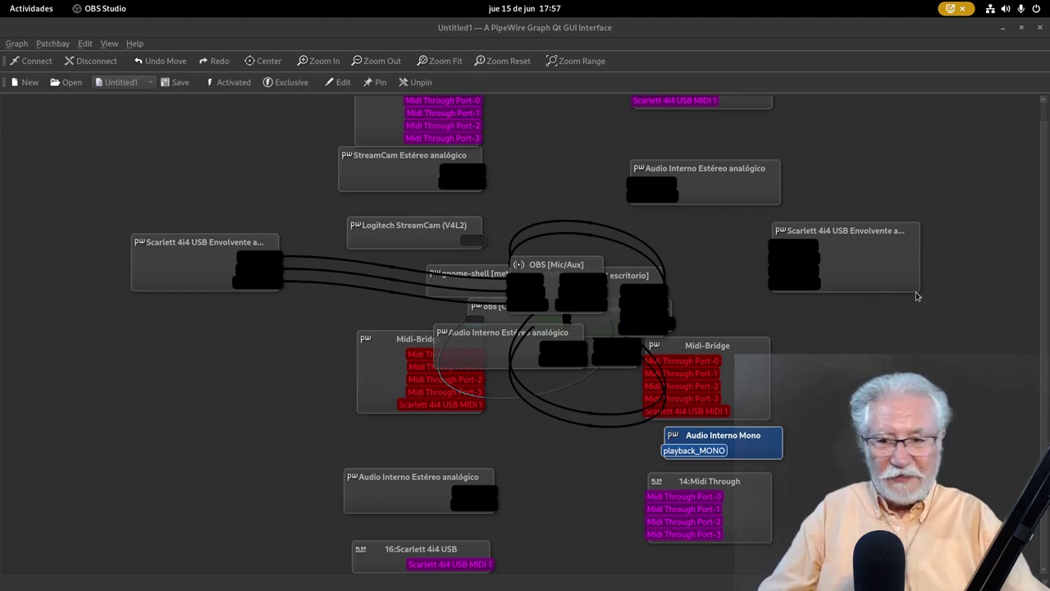
In qpwgraph, separate the overlapping OBS [Mic/Aux], StreamCam, gnome-shell and obs [OBS Studio] nodes, with sources on the left and destinations on the right.
{"action": "left_click_drag", "start_coordinate": [557, 274], "coordinate": [848, 156]}
{"action": "left_click", "coordinate": [99, 369]}
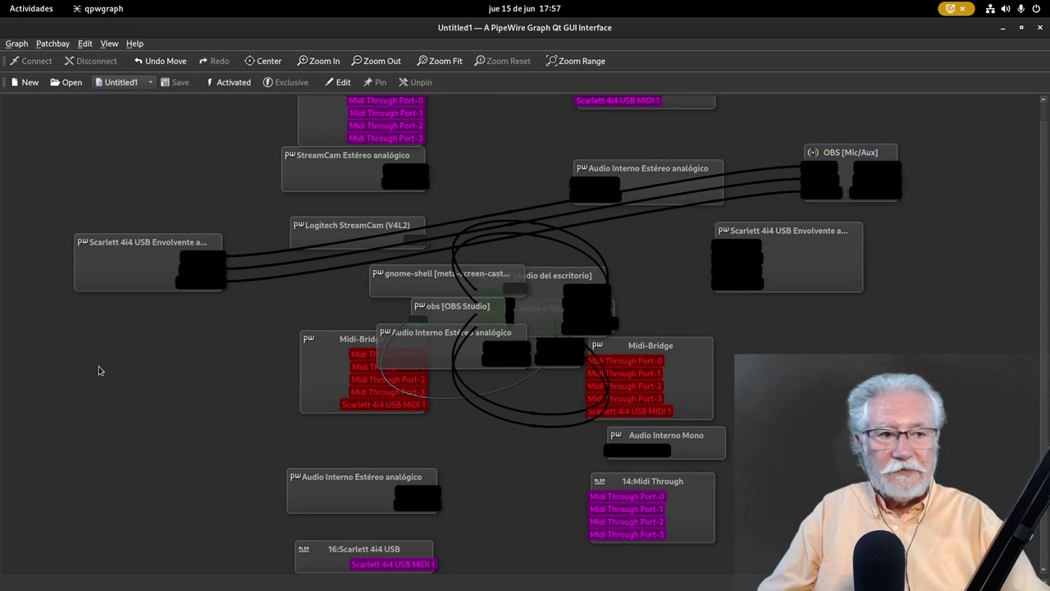
{"action": "left_click", "coordinate": [113, 287]}
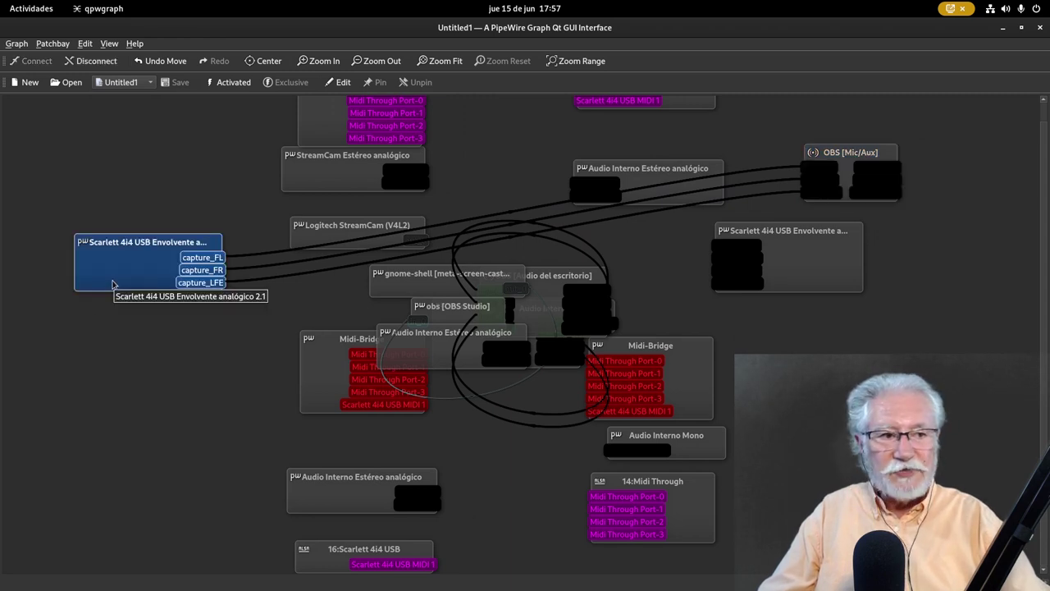
{"action": "left_click_drag", "start_coordinate": [300, 189], "coordinate": [289, 200]}
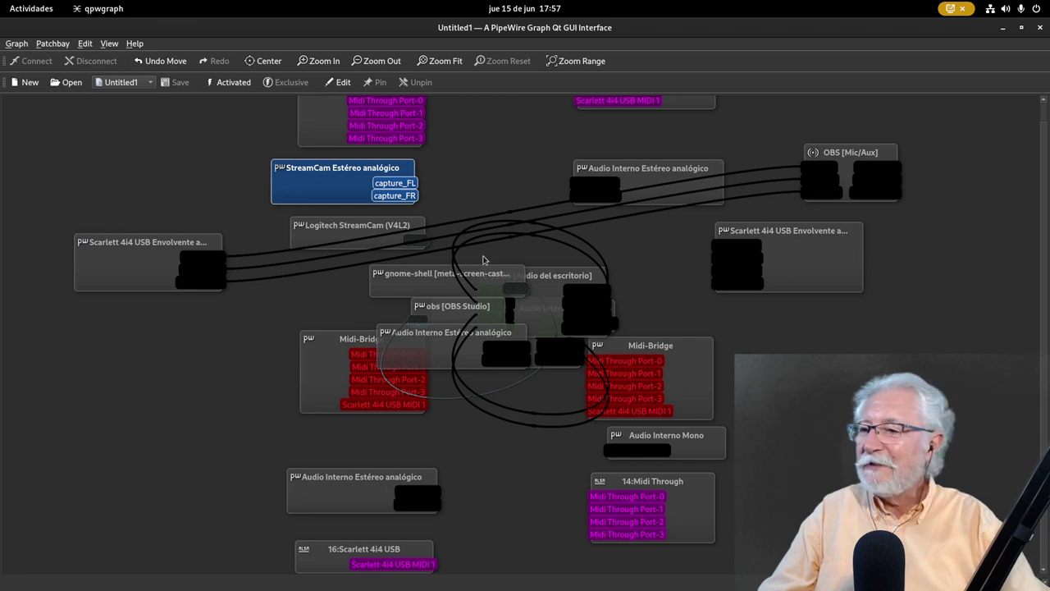
{"action": "left_click", "coordinate": [395, 287]}
{"action": "left_click_drag", "start_coordinate": [395, 287], "coordinate": [108, 319]}
{"action": "left_click_drag", "start_coordinate": [461, 316], "coordinate": [898, 323]}
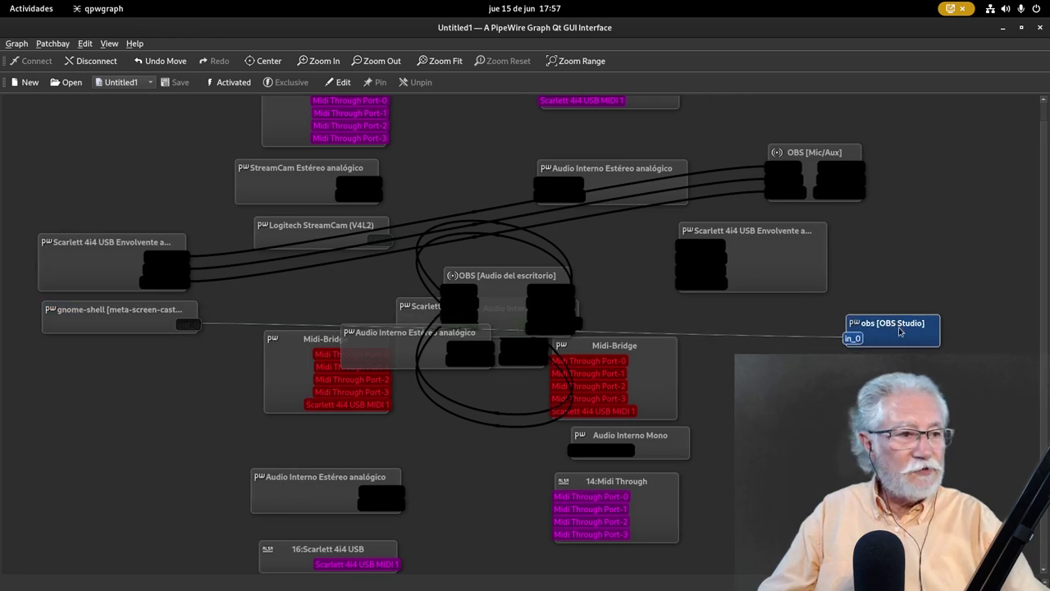
Place OBS [Audio del escritorio] below OBS [Mic/Aux] and rearrange the Scarlett 4i4 and Logitech StreamCam nodes to untangle their connections.
{"action": "left_click_drag", "start_coordinate": [520, 314], "coordinate": [798, 383]}
{"action": "left_click_drag", "start_coordinate": [769, 251], "coordinate": [802, 491]}
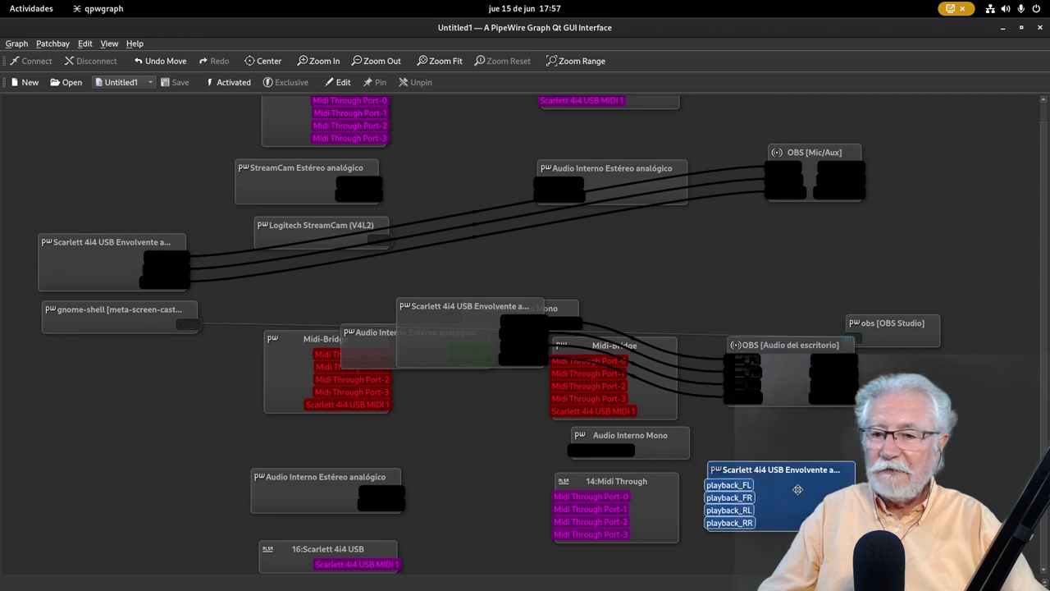
{"action": "left_click_drag", "start_coordinate": [796, 248], "coordinate": [797, 242]}
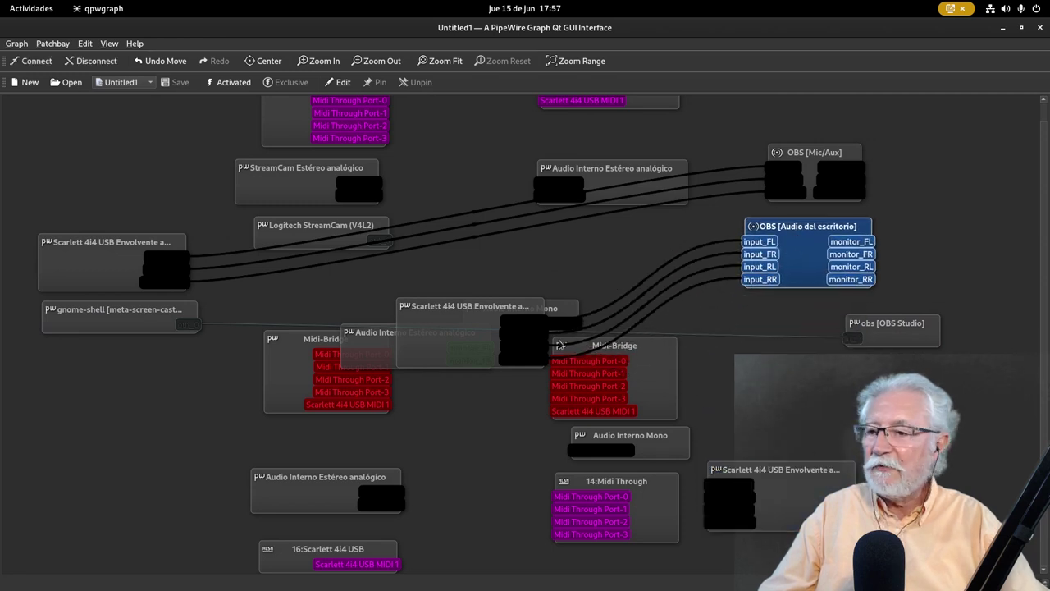
{"action": "left_click_drag", "start_coordinate": [472, 315], "coordinate": [281, 269]}
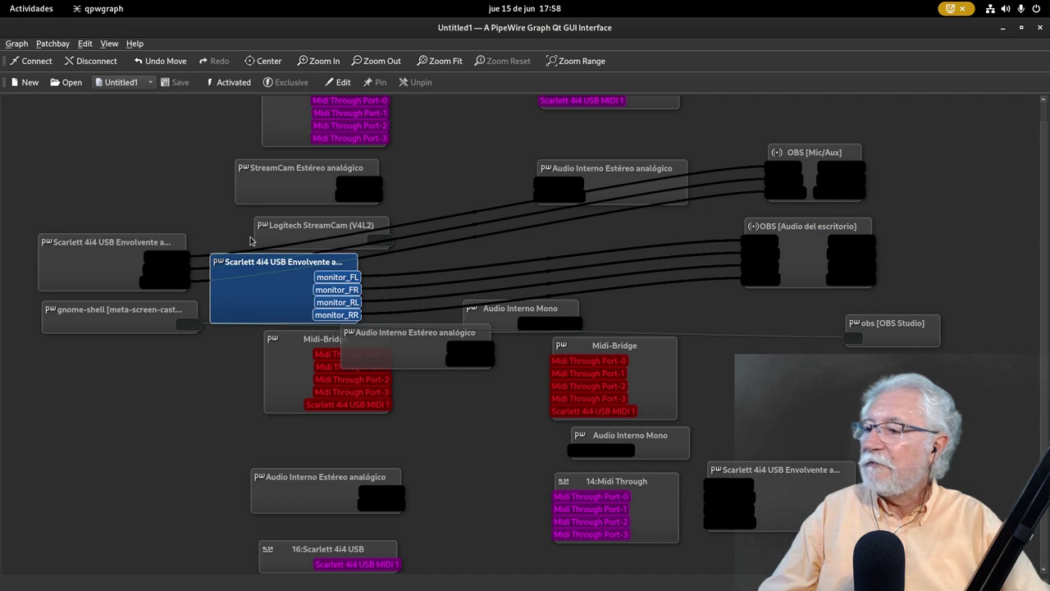
{"action": "left_click_drag", "start_coordinate": [276, 233], "coordinate": [135, 117]}
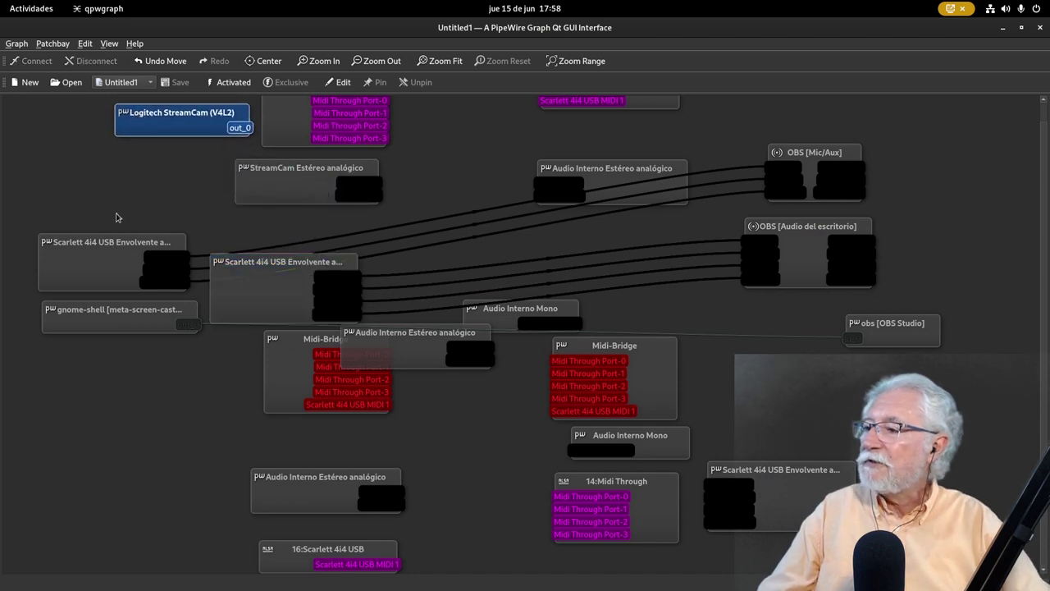
{"action": "left_click_drag", "start_coordinate": [101, 254], "coordinate": [288, 216]}
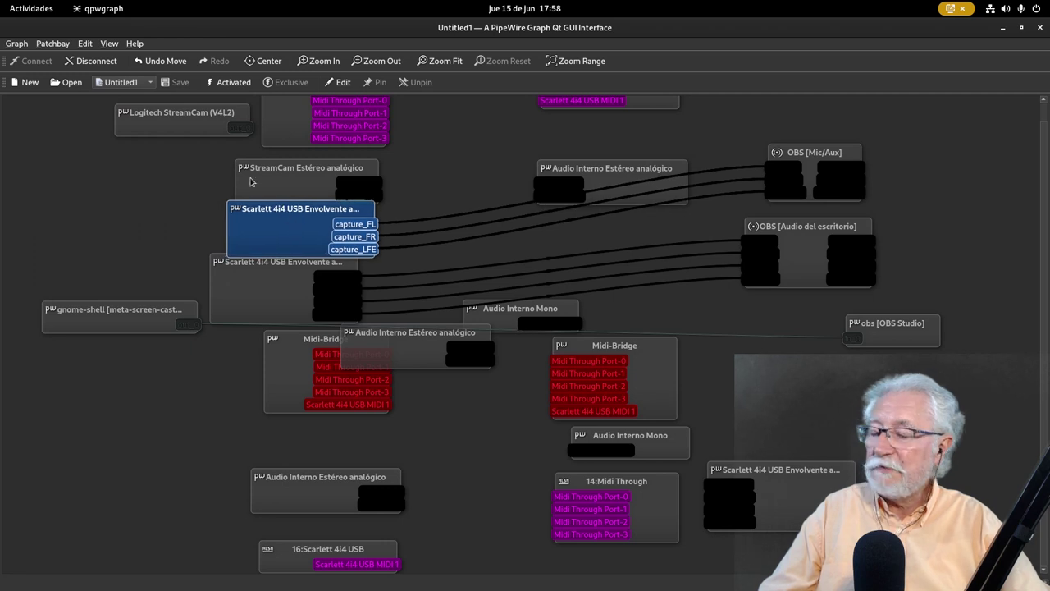
Spread out the Audio Interno and Midi-Bridge nodes and shift the Scarlett monitor node to clear the overlaps.
{"action": "left_click_drag", "start_coordinate": [601, 173], "coordinate": [833, 109]}
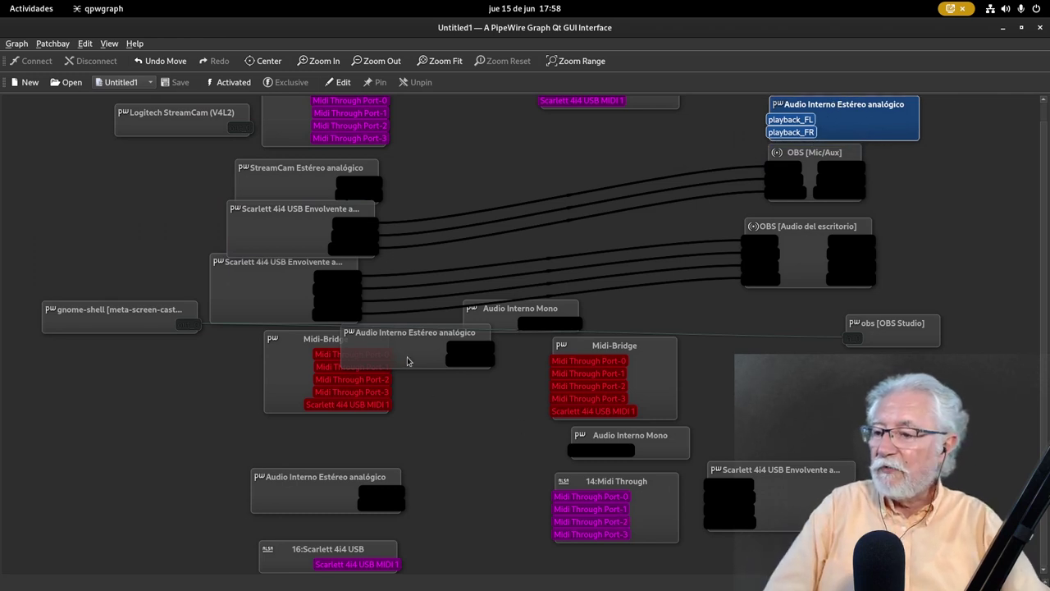
{"action": "left_click_drag", "start_coordinate": [404, 365], "coordinate": [357, 427]}
{"action": "left_click_drag", "start_coordinate": [515, 324], "coordinate": [492, 449]}
{"action": "left_click_drag", "start_coordinate": [614, 345], "coordinate": [799, 378]}
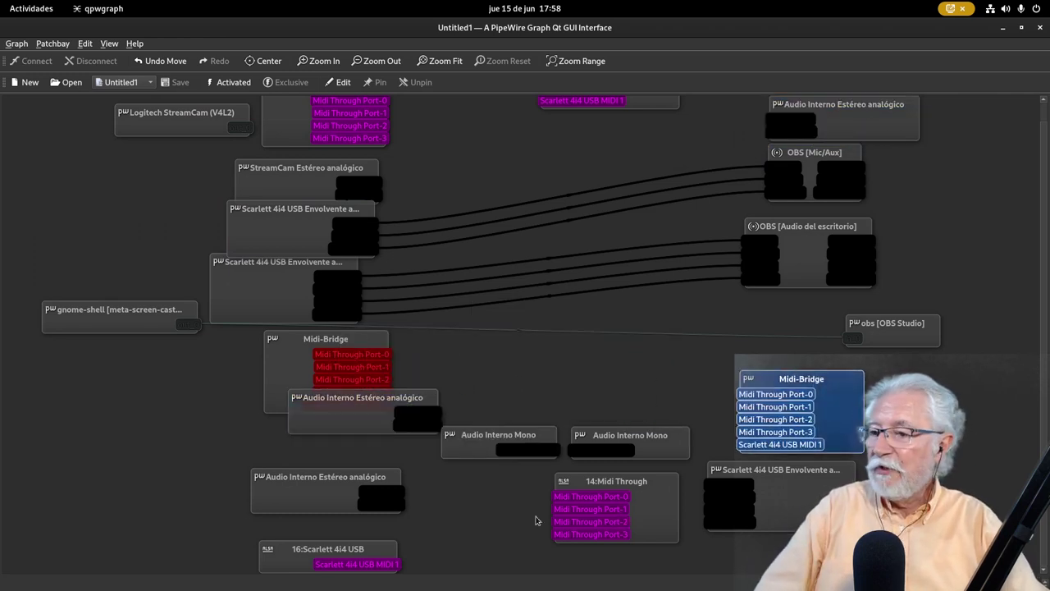
{"action": "left_click_drag", "start_coordinate": [271, 284], "coordinate": [256, 296]}
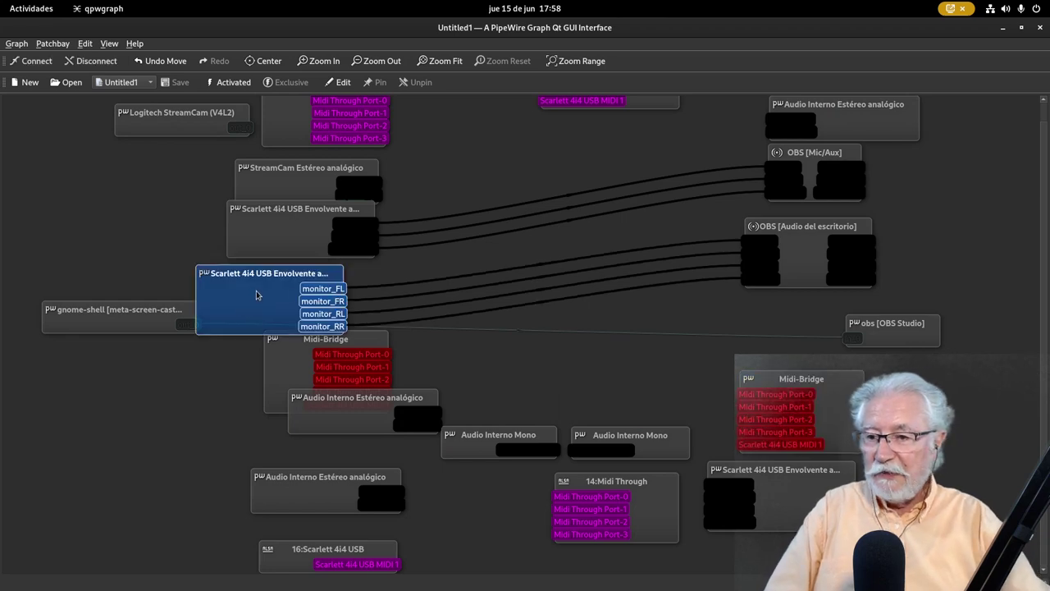
Leave the connection graph, launch Ardour again and reopen the inicio session.
{"action": "double_click", "coordinate": [583, 29]}
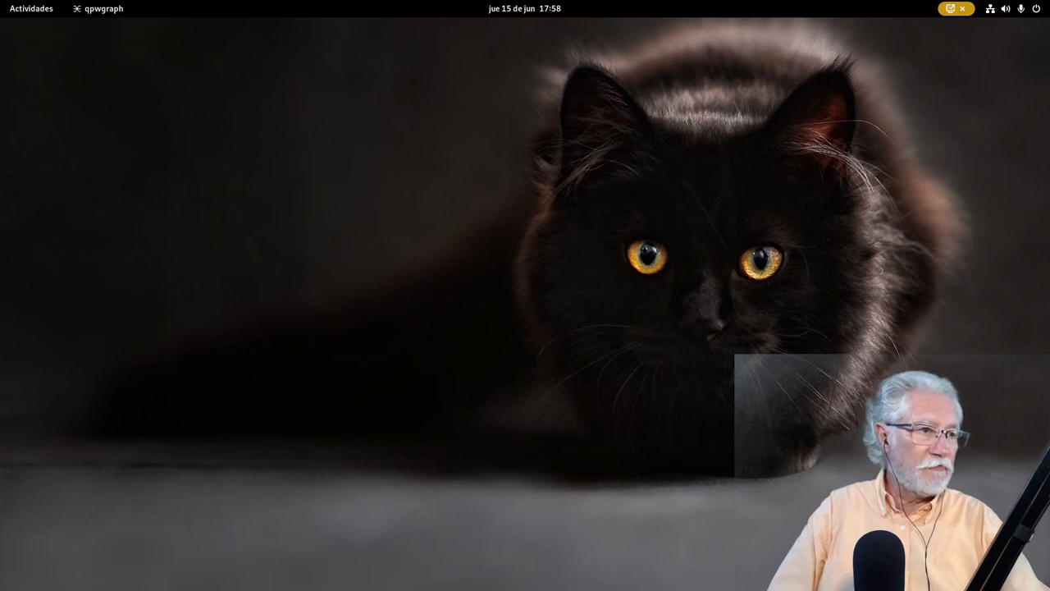
{"action": "mouse_move", "coordinate": [0, 0]}
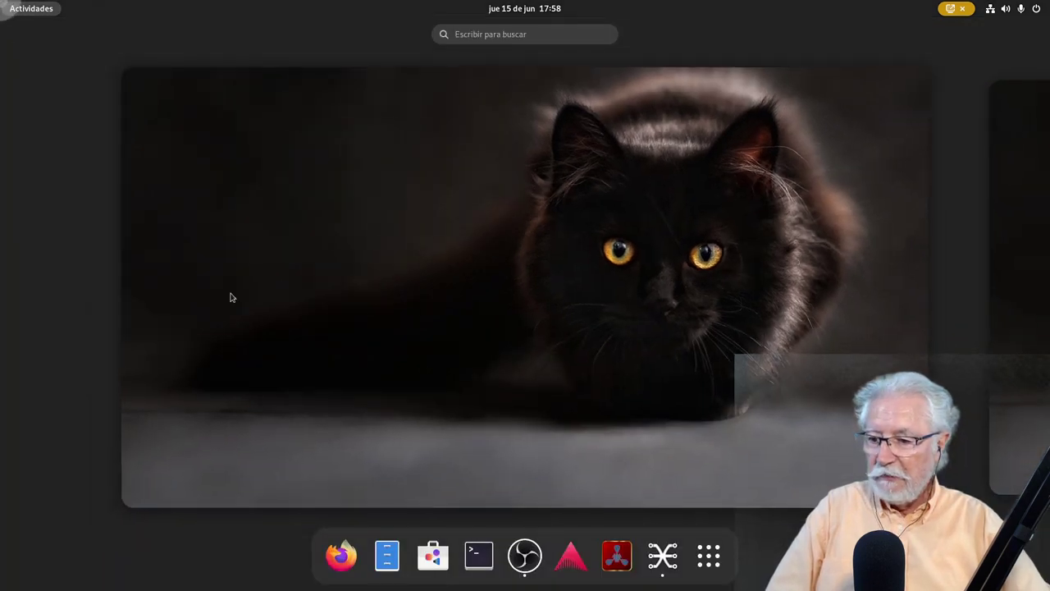
{"action": "left_click", "coordinate": [570, 558]}
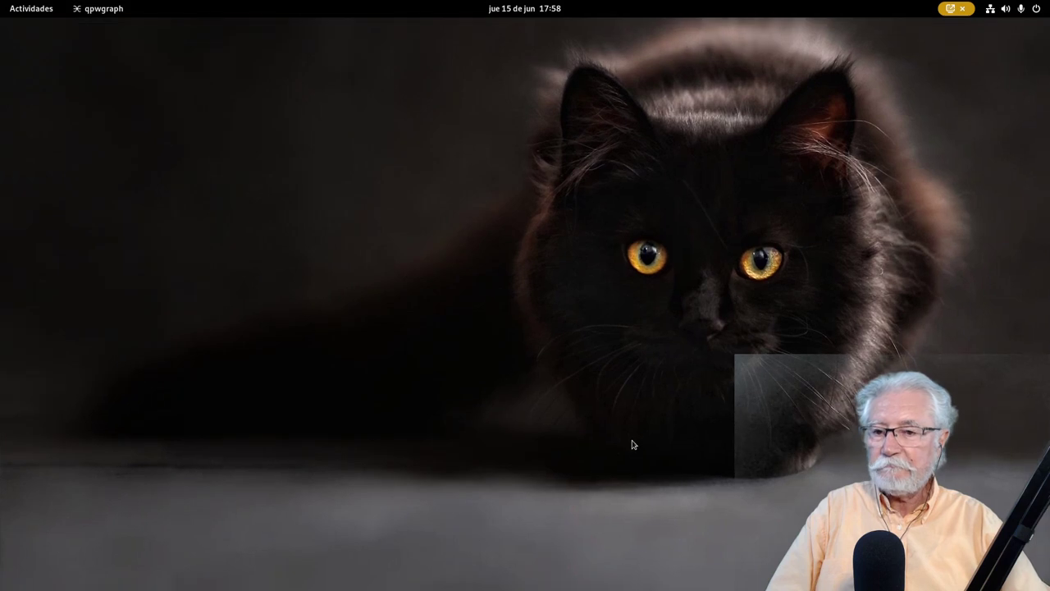
{"action": "left_click", "coordinate": [289, 227]}
{"action": "left_click", "coordinate": [471, 328]}
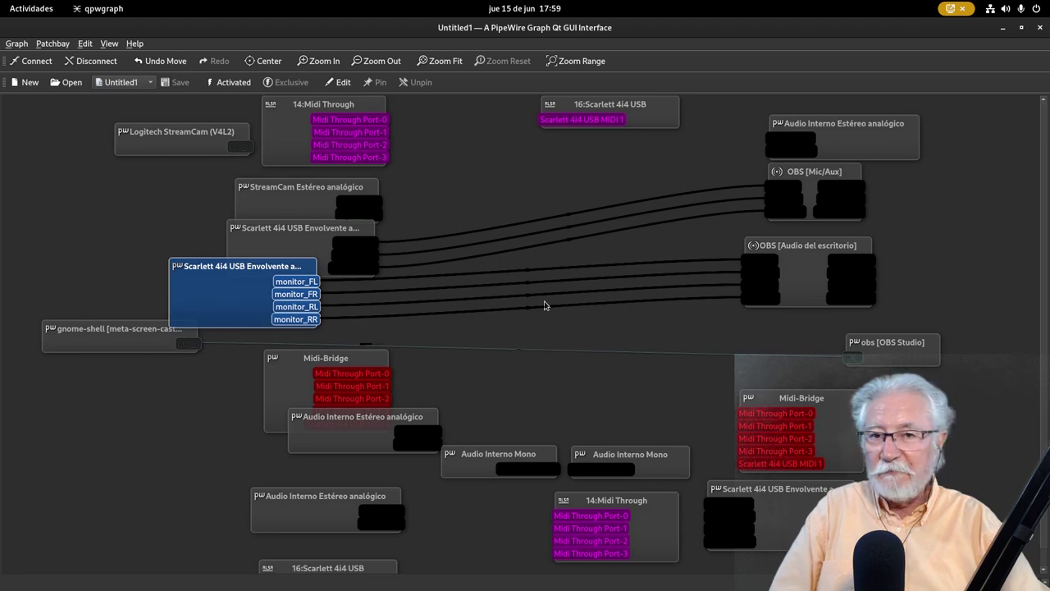
Close qpwgraph and launch QjackCtl from the Sonido y vídeo application folder.
{"action": "left_click", "coordinate": [1040, 28]}
{"action": "key", "text": "super+a"}
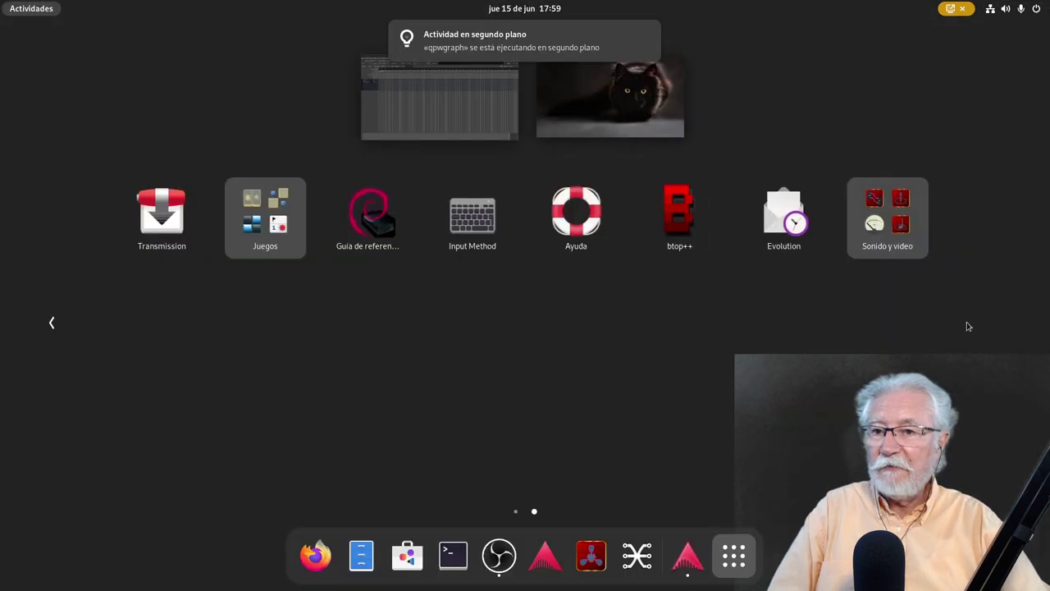
{"action": "left_click", "coordinate": [883, 216]}
{"action": "left_click", "coordinate": [522, 316]}
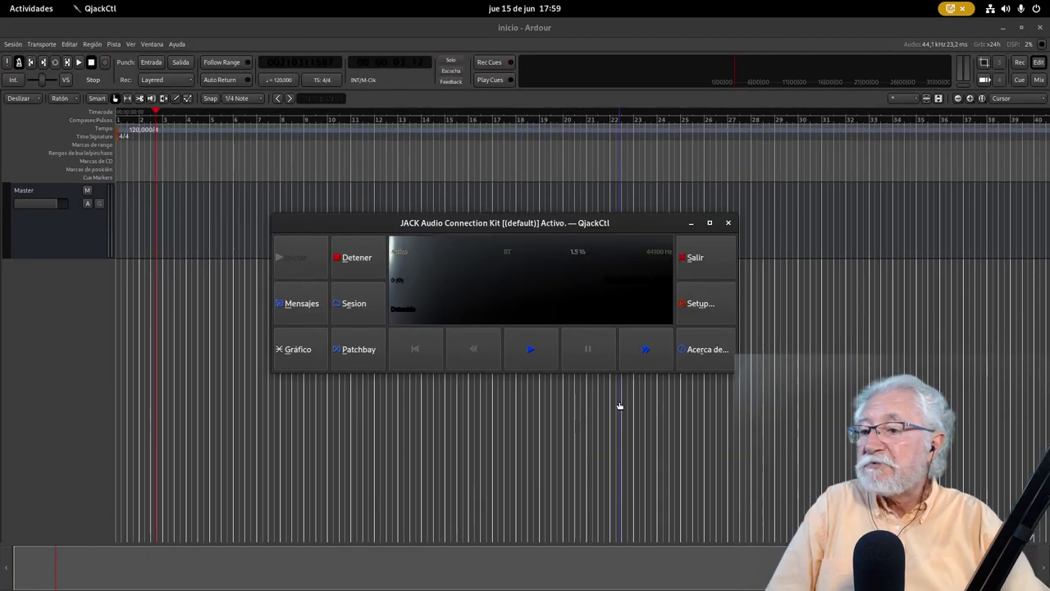
{"action": "left_click_drag", "start_coordinate": [553, 221], "coordinate": [545, 207]}
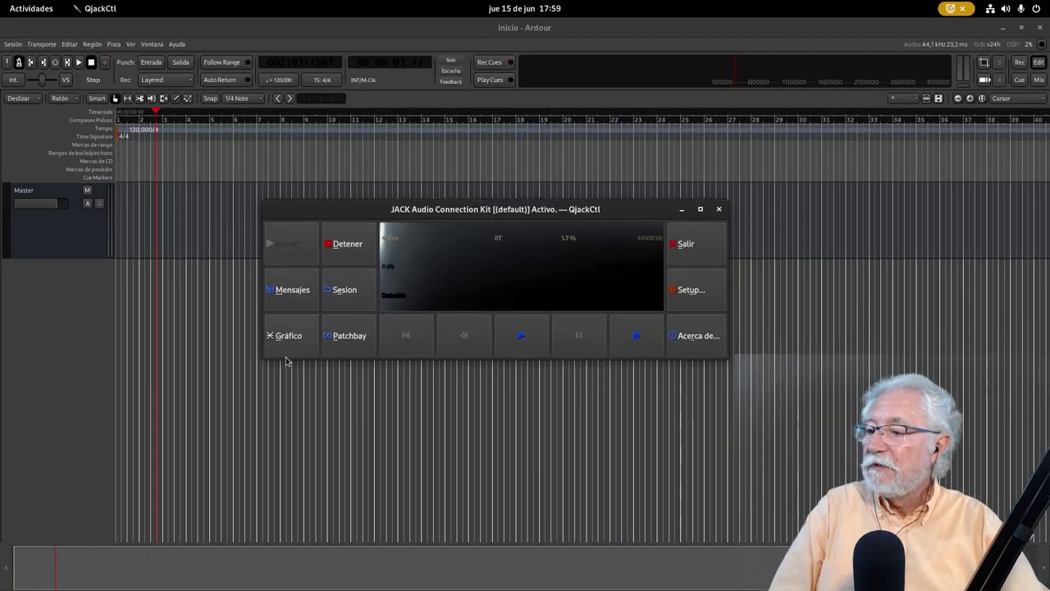
Look at QjackCtl's patchbay, close it and open the connection graph.
{"action": "left_click", "coordinate": [344, 336]}
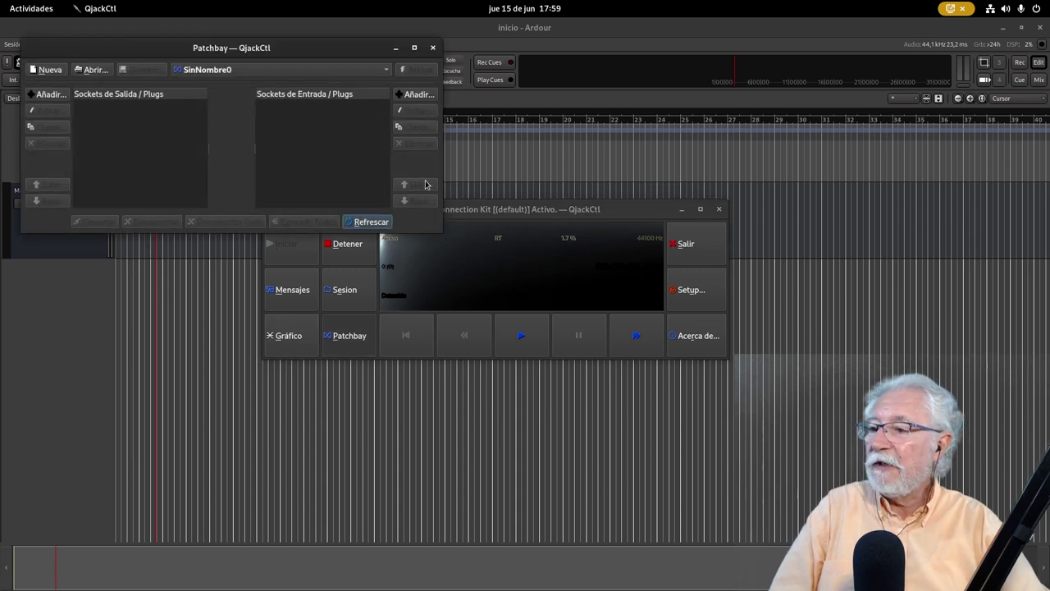
{"action": "left_click", "coordinate": [433, 47]}
{"action": "left_click", "coordinate": [291, 336]}
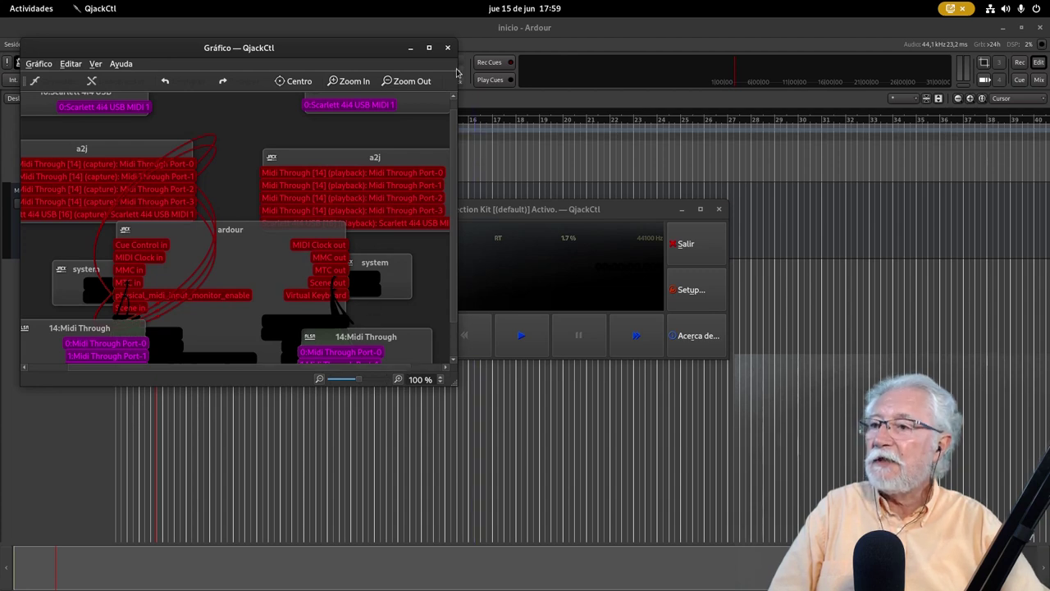
Maximize the connection graph and spread out the a2j, ardour and system nodes so their connections are readable.
{"action": "left_click", "coordinate": [429, 48]}
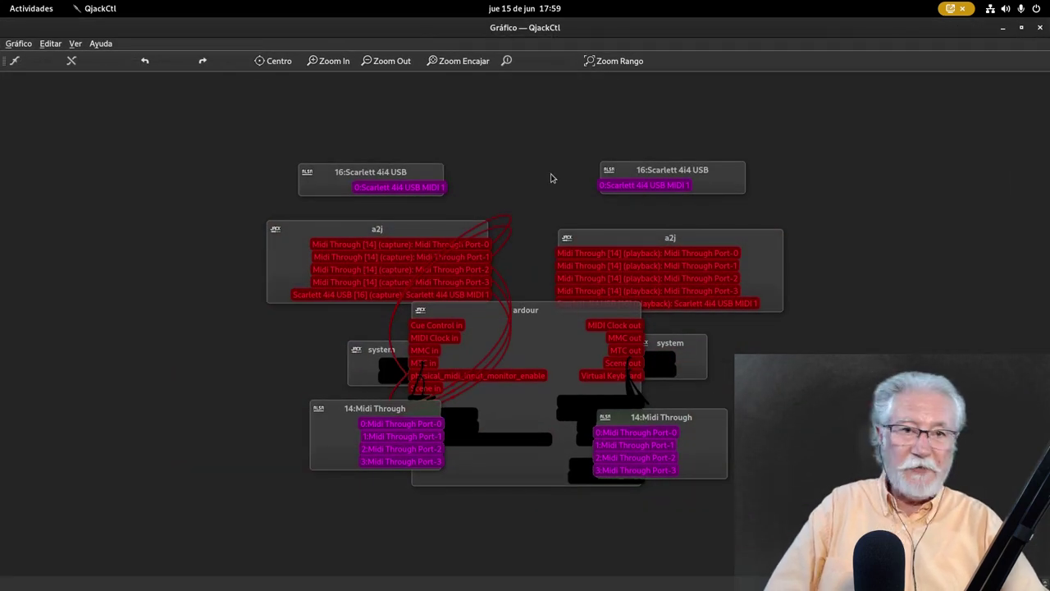
{"action": "left_click_drag", "start_coordinate": [342, 229], "coordinate": [240, 247]}
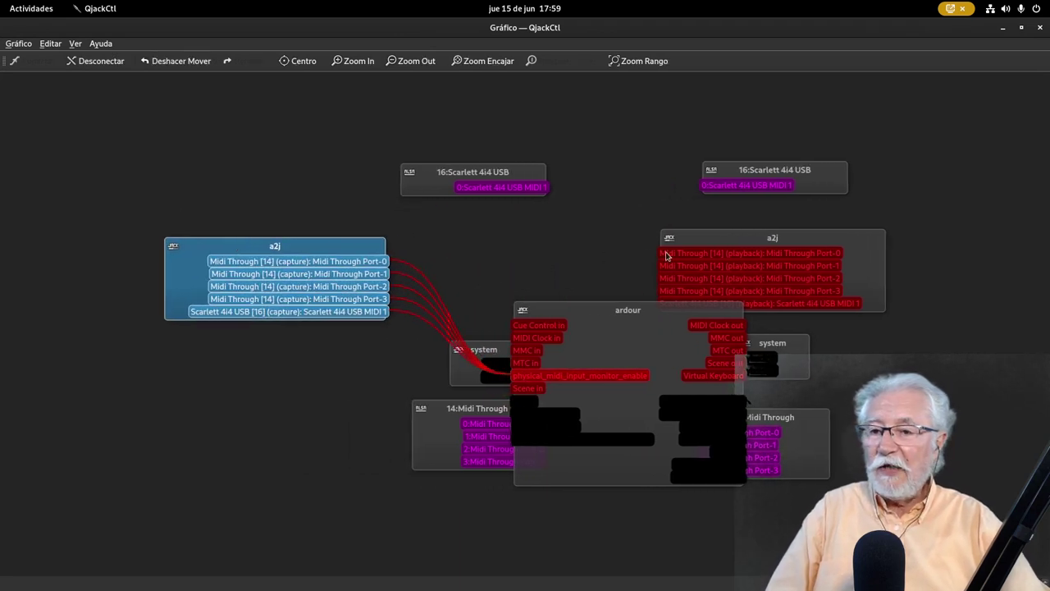
{"action": "left_click_drag", "start_coordinate": [770, 237], "coordinate": [892, 210]}
{"action": "left_click_drag", "start_coordinate": [511, 319], "coordinate": [524, 198]}
{"action": "left_click_drag", "start_coordinate": [663, 326], "coordinate": [863, 174]}
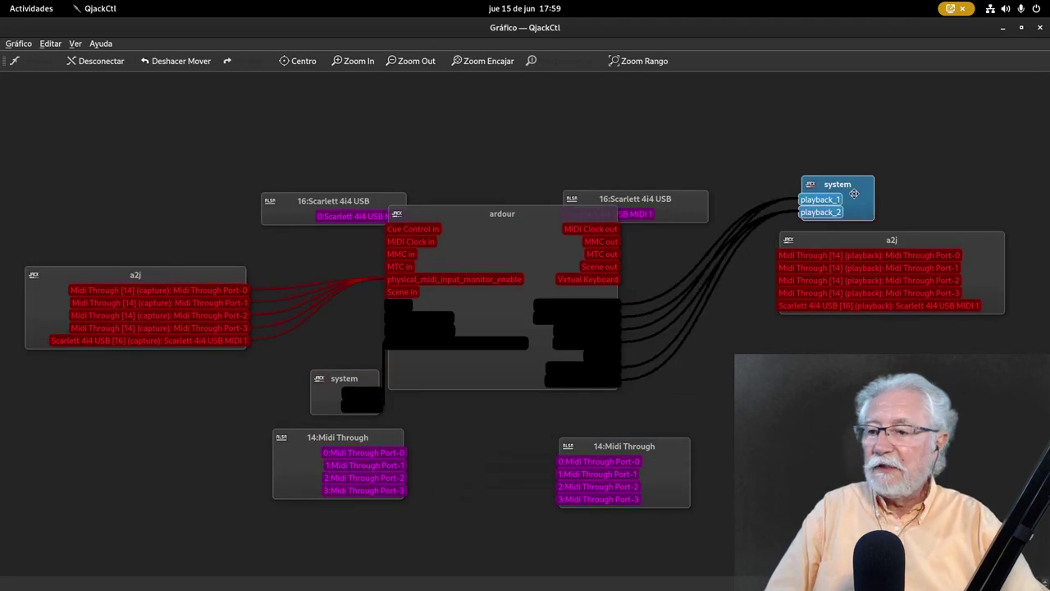
{"action": "left_click_drag", "start_coordinate": [355, 397], "coordinate": [96, 398]}
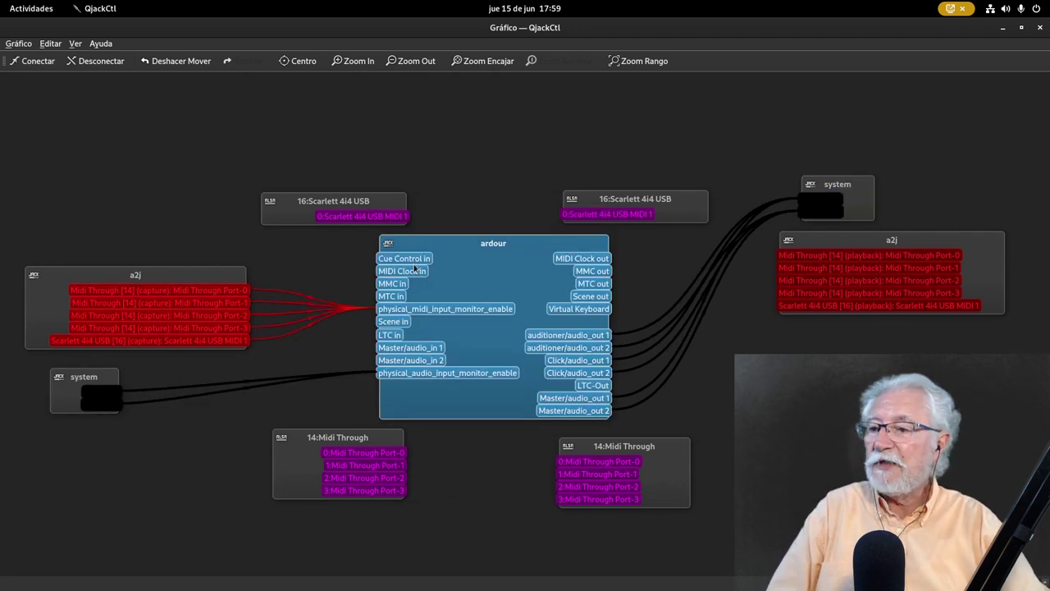
{"action": "left_click_drag", "start_coordinate": [484, 244], "coordinate": [484, 252]}
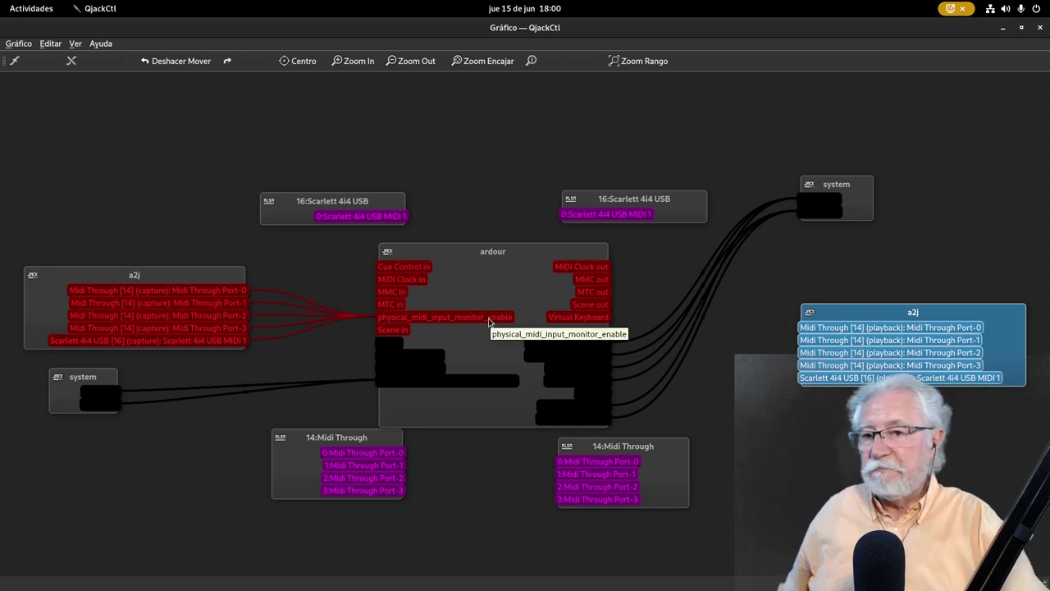
{"action": "left_click_drag", "start_coordinate": [866, 197], "coordinate": [867, 229]}
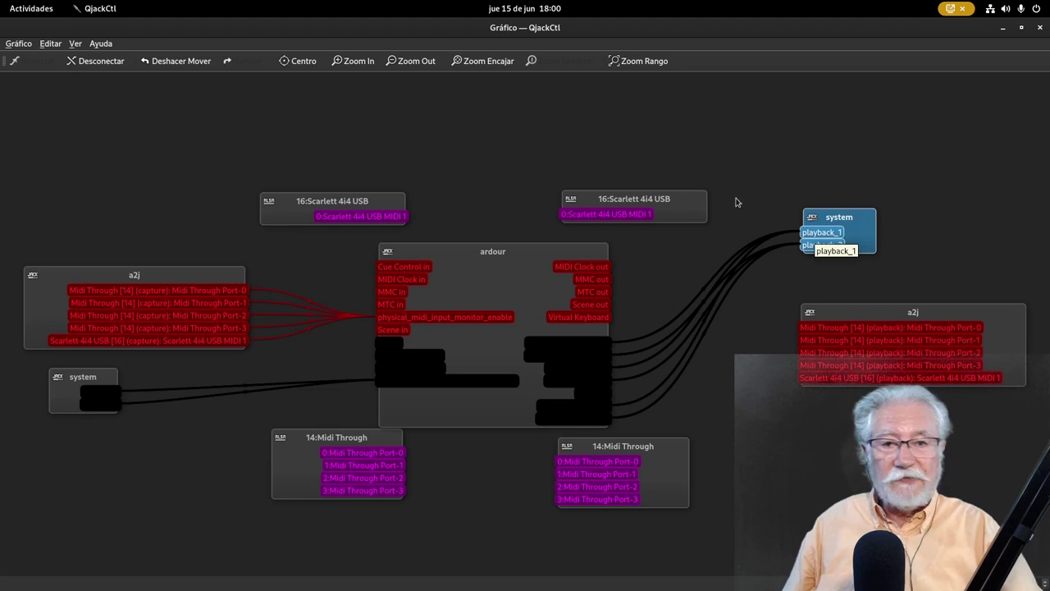
Restore the graph window's size, hide the QjackCtl windows and play and stop the inicio session in Ardour.
{"action": "left_click", "coordinate": [1022, 28]}
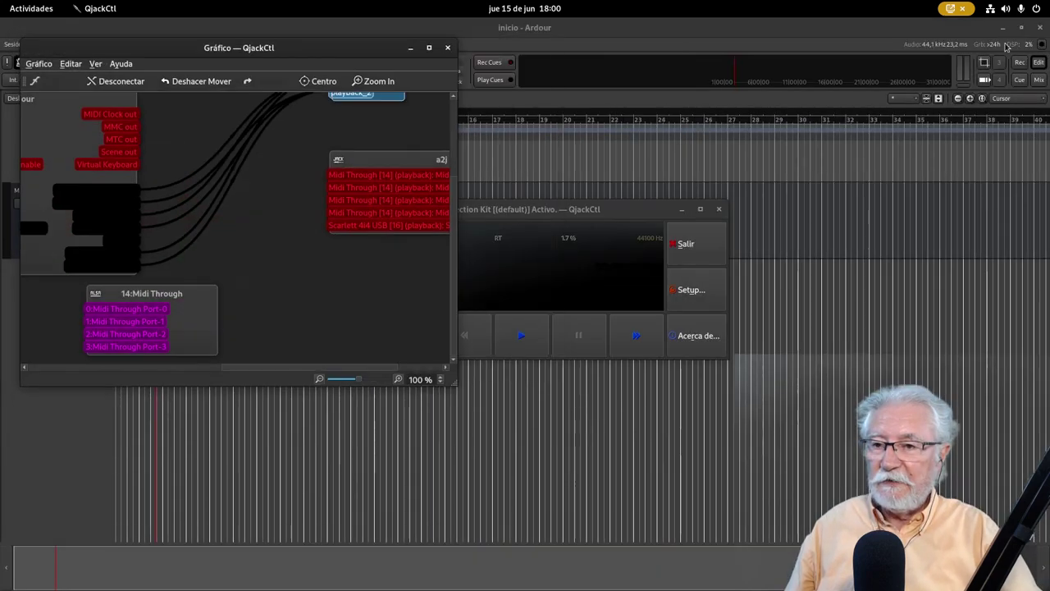
{"action": "key", "text": "super+h"}
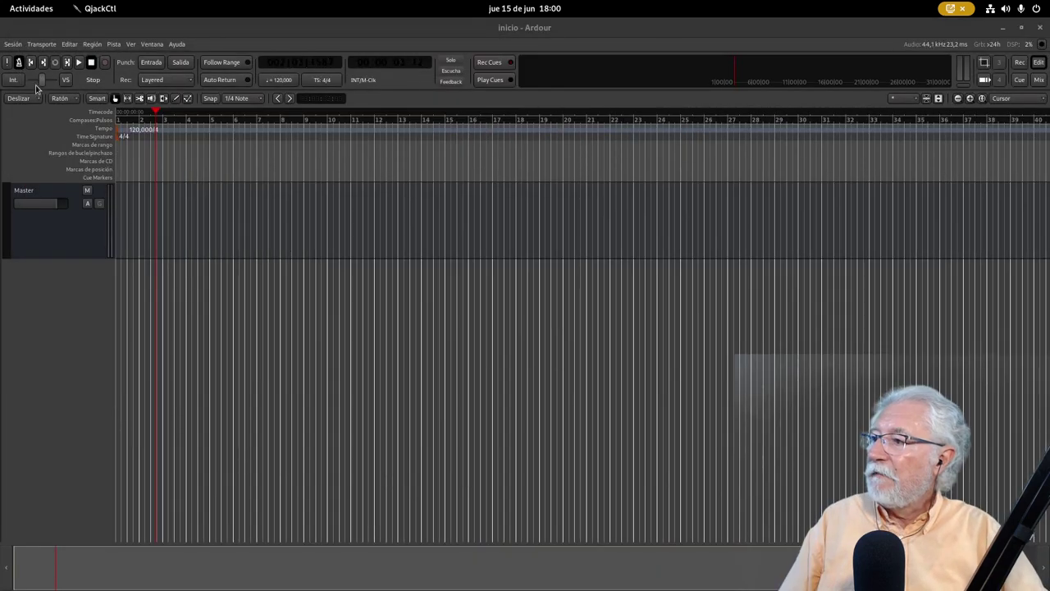
{"action": "left_click", "coordinate": [79, 63]}
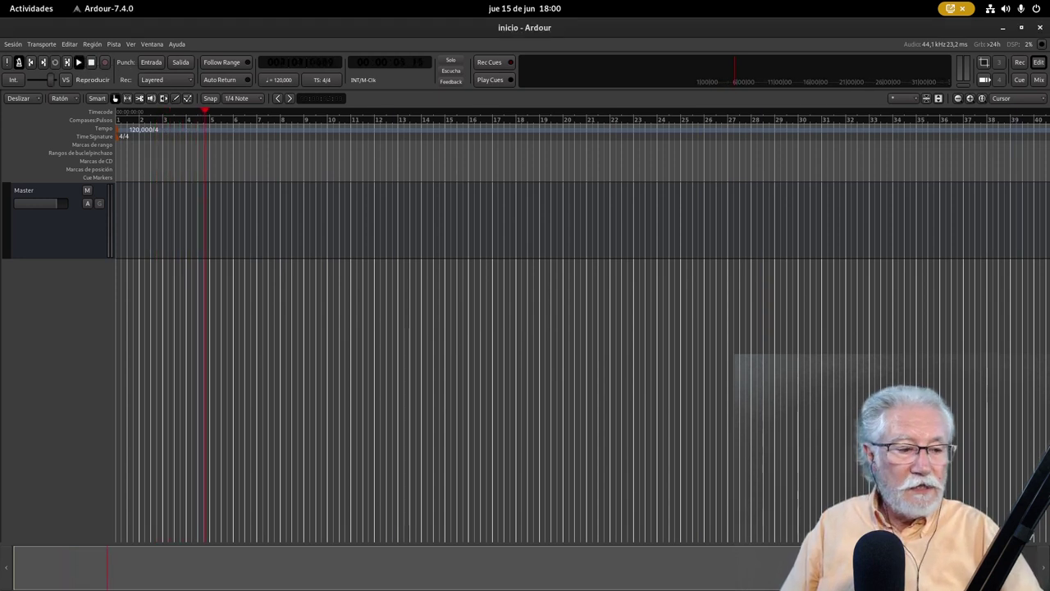
{"action": "left_click", "coordinate": [91, 63]}
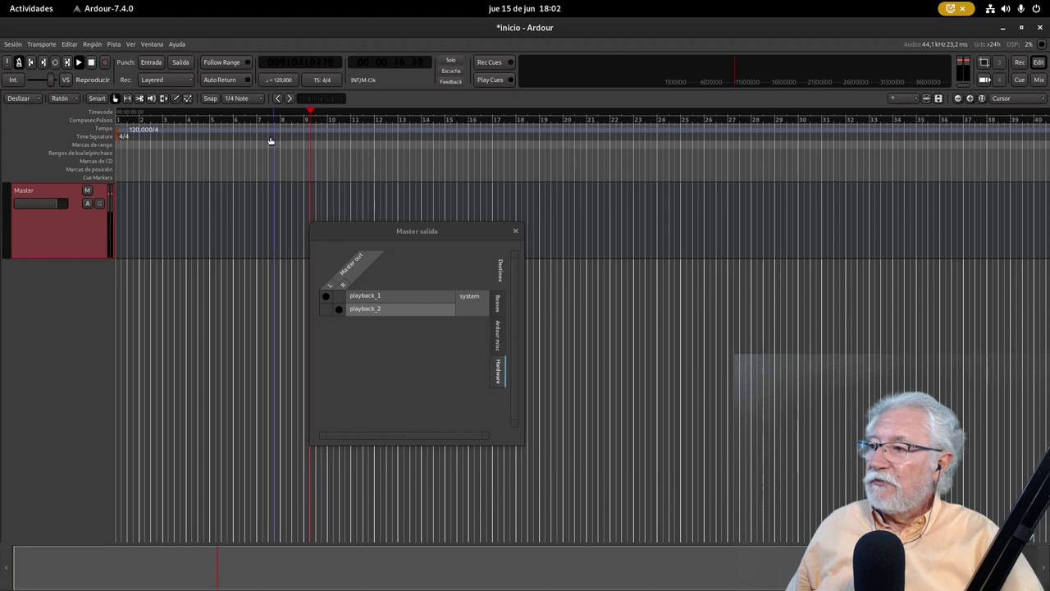
{"action": "key", "text": "space"}
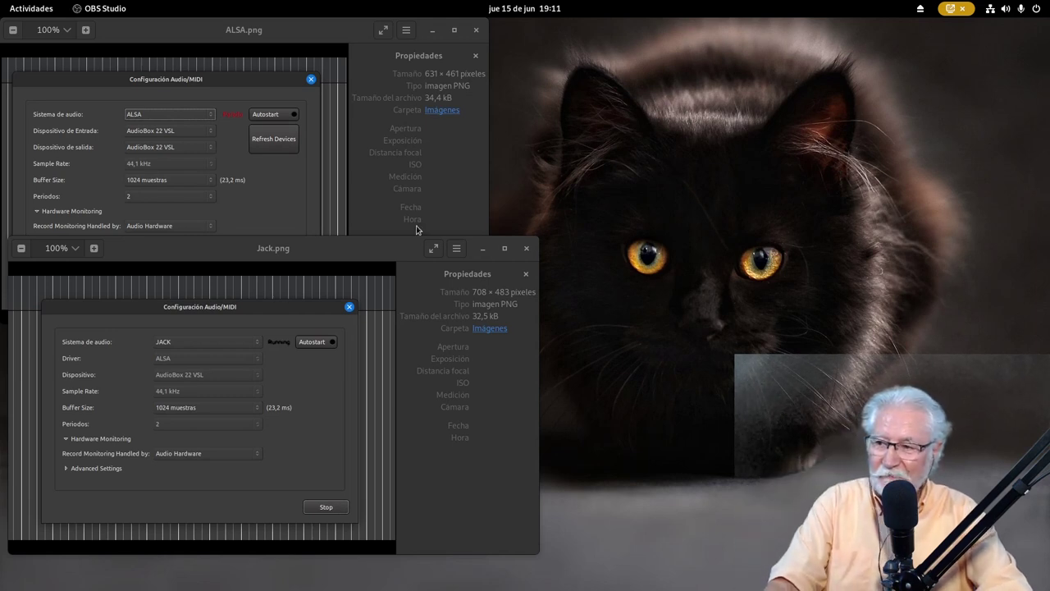
Bring the Jack.png screenshot forward, move it and enlarge its window to examine the JACK audio configuration.
{"action": "left_click", "coordinate": [356, 254]}
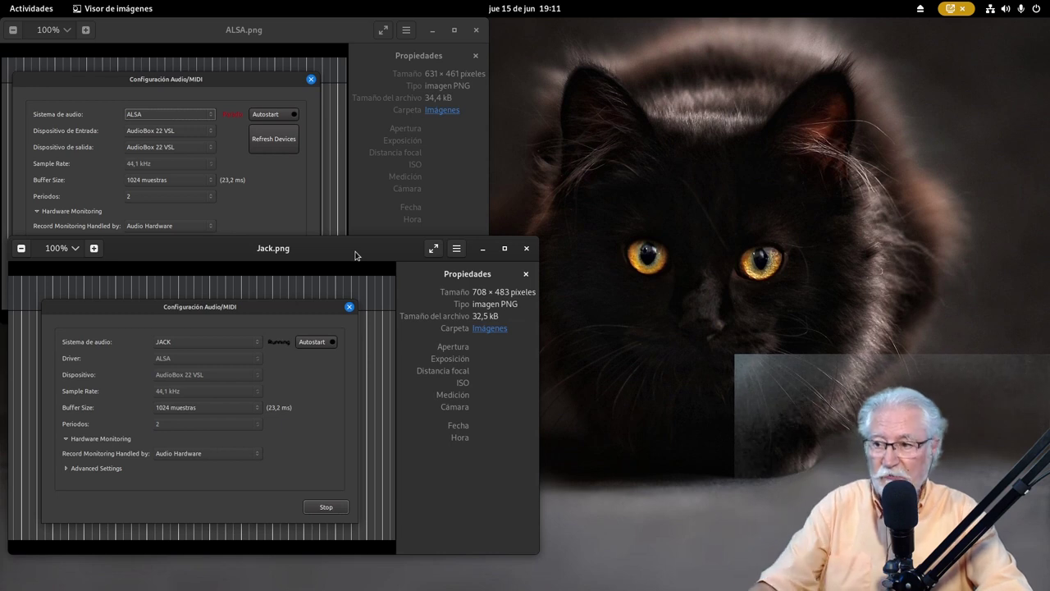
{"action": "left_click_drag", "start_coordinate": [355, 254], "coordinate": [444, 257]}
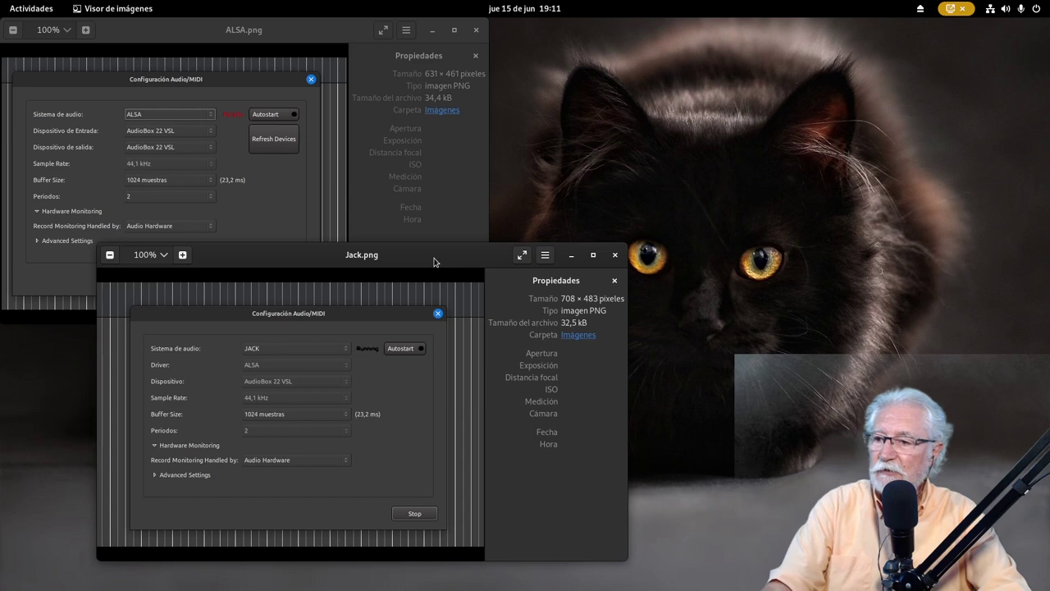
{"action": "left_click_drag", "start_coordinate": [434, 261], "coordinate": [496, 92]}
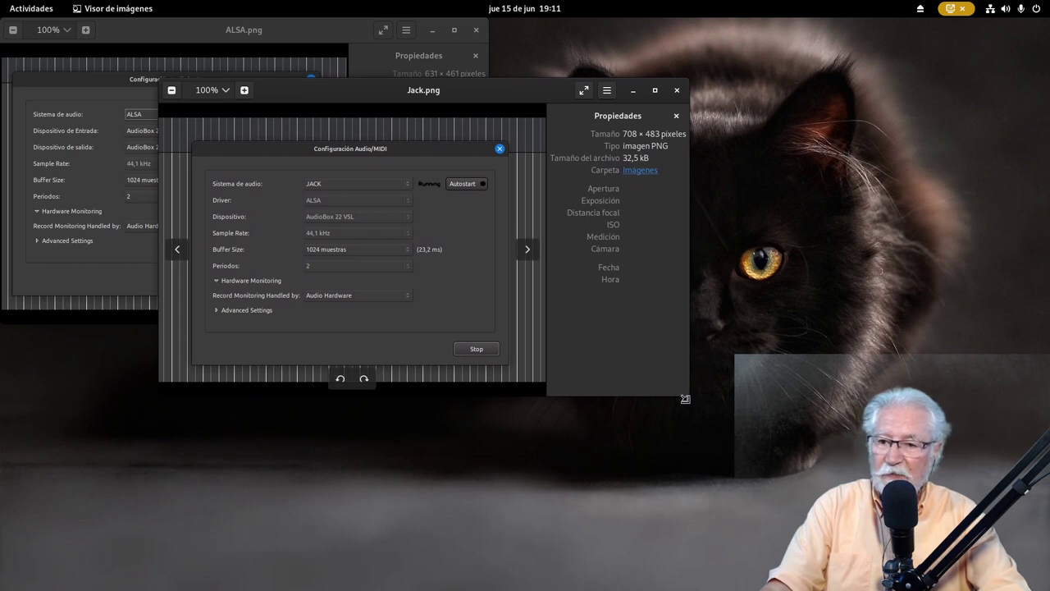
{"action": "left_click_drag", "start_coordinate": [687, 394], "coordinate": [958, 551]}
{"action": "left_click_drag", "start_coordinate": [517, 90], "coordinate": [437, 90]}
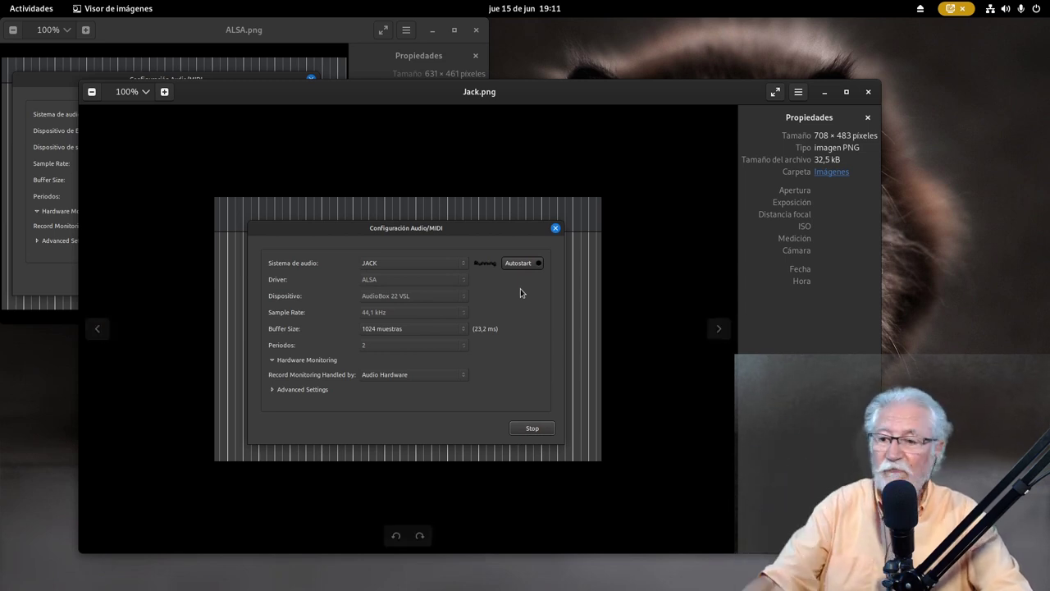
Bring up and enlarge ALSA.png to examine the ALSA audio configuration, and close both images.
{"action": "left_click", "coordinate": [303, 26]}
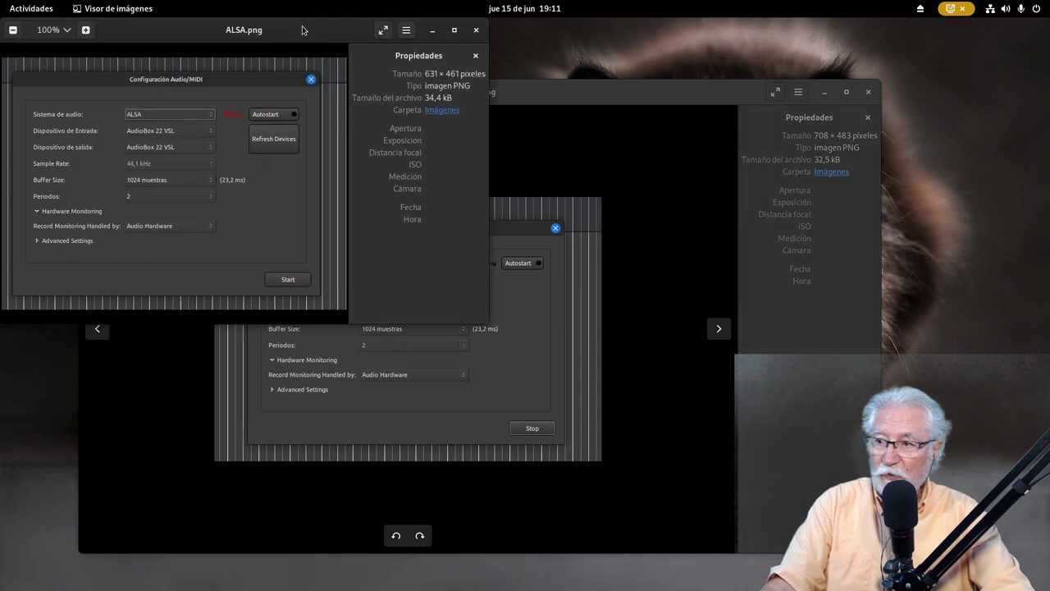
{"action": "left_click_drag", "start_coordinate": [484, 322], "coordinate": [820, 478]}
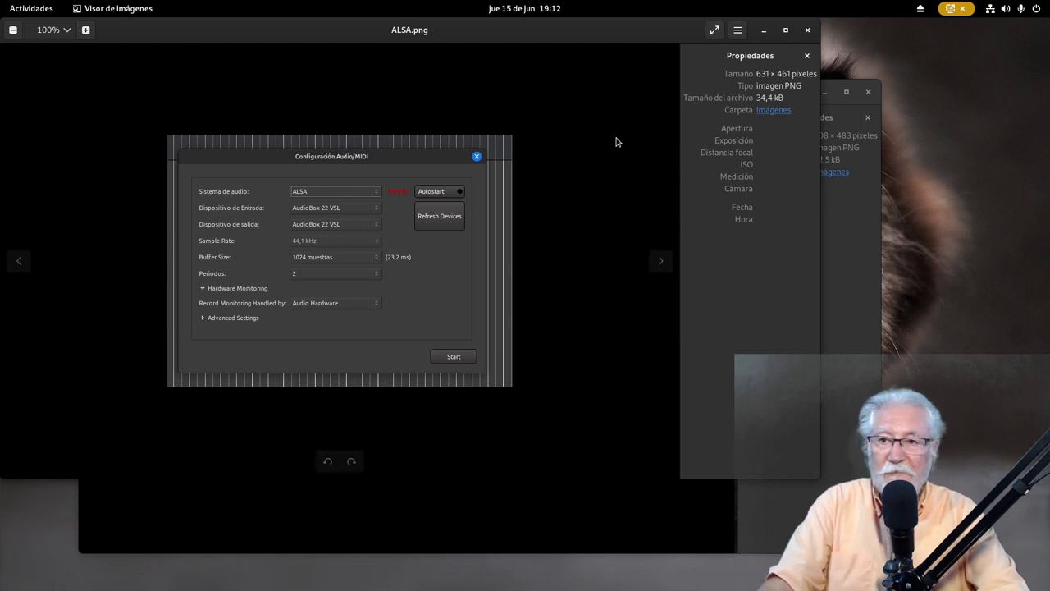
{"action": "left_click_drag", "start_coordinate": [613, 25], "coordinate": [604, 44]}
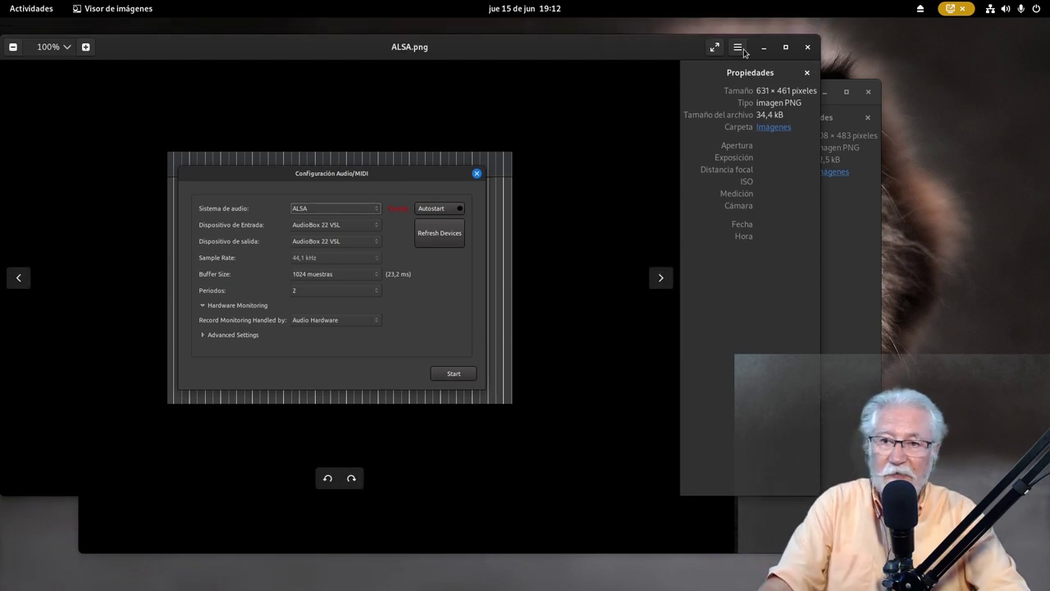
{"action": "left_click", "coordinate": [807, 46]}
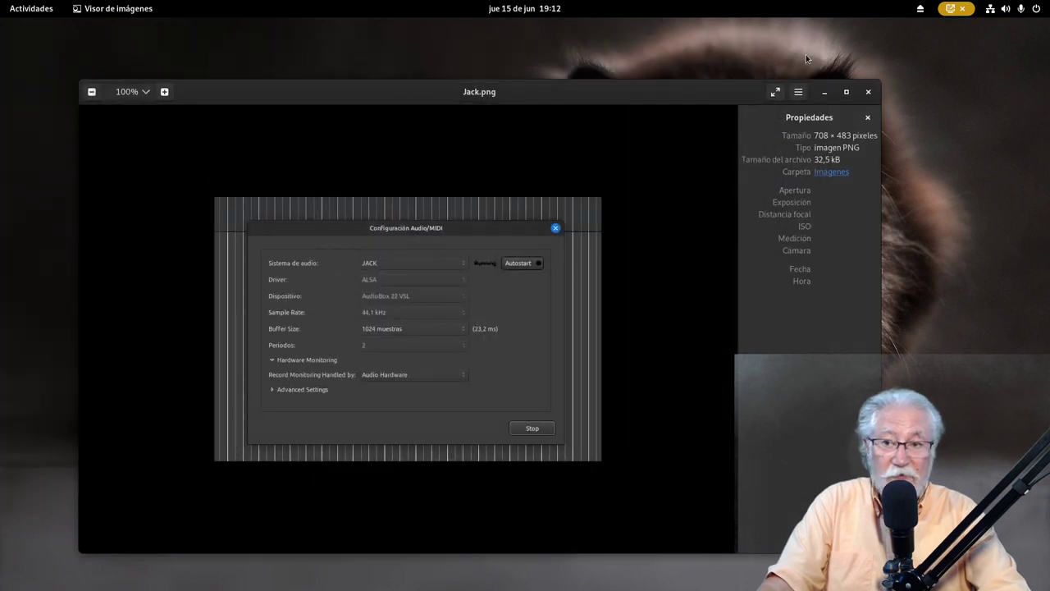
{"action": "left_click", "coordinate": [868, 92]}
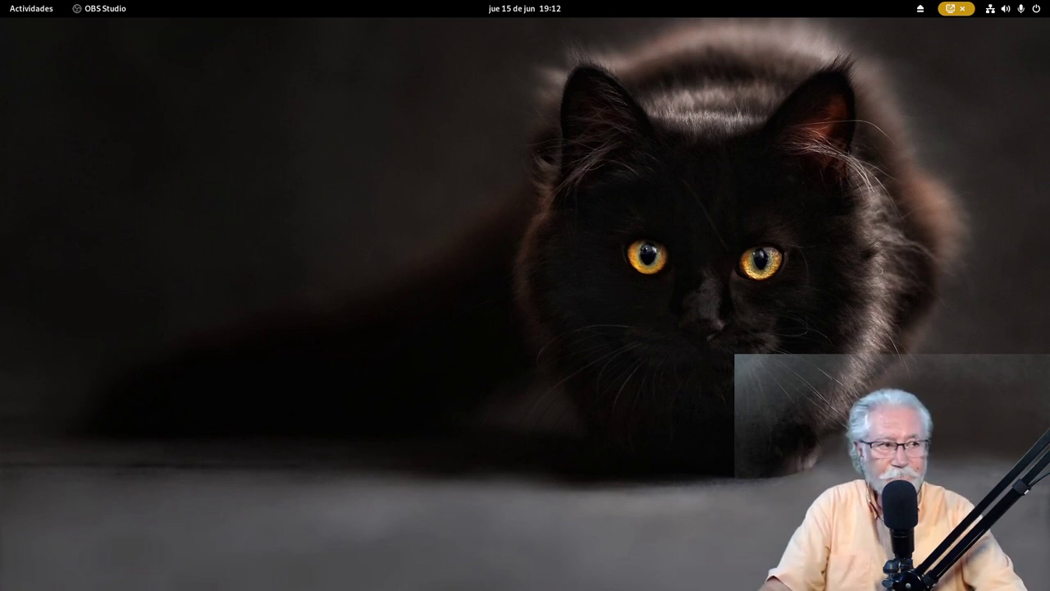
Switch to OBS Studio, review the global audio devices in its settings, and minimize it.
{"action": "key", "text": "super+Page_Down"}
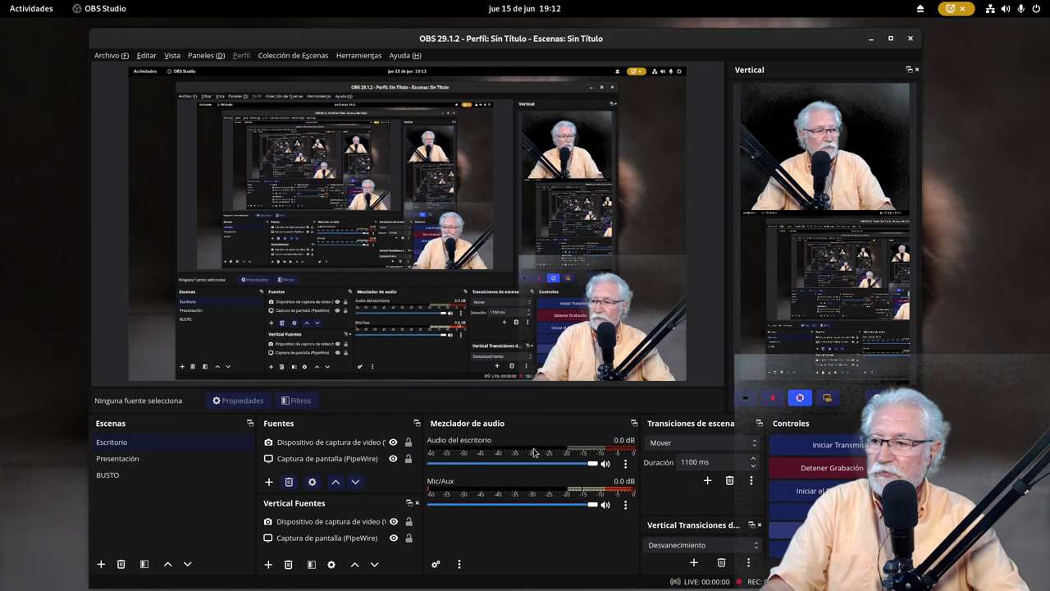
{"action": "left_click", "coordinate": [831, 536]}
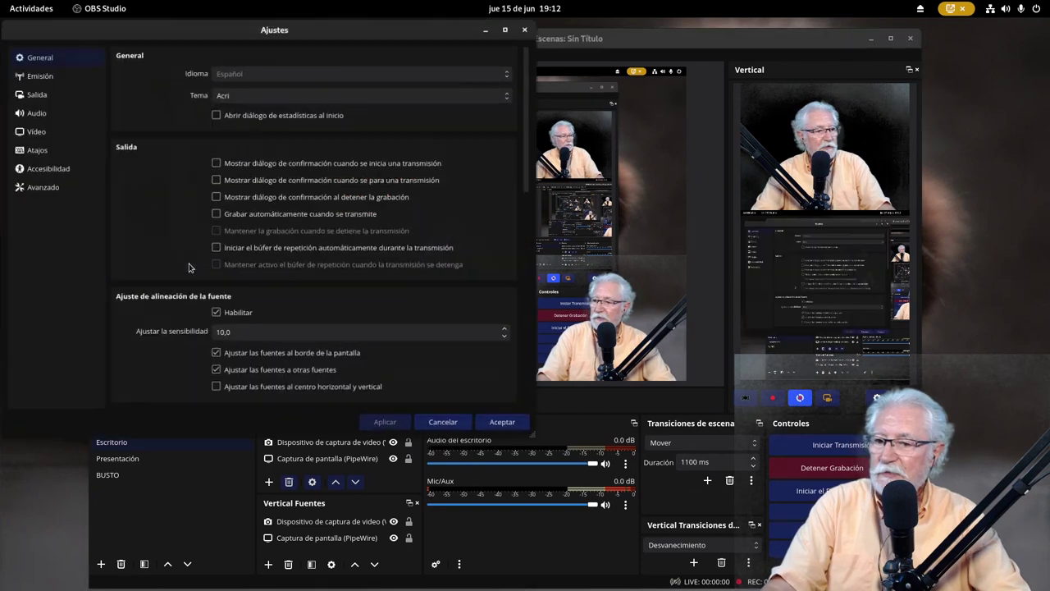
{"action": "left_click", "coordinate": [35, 114]}
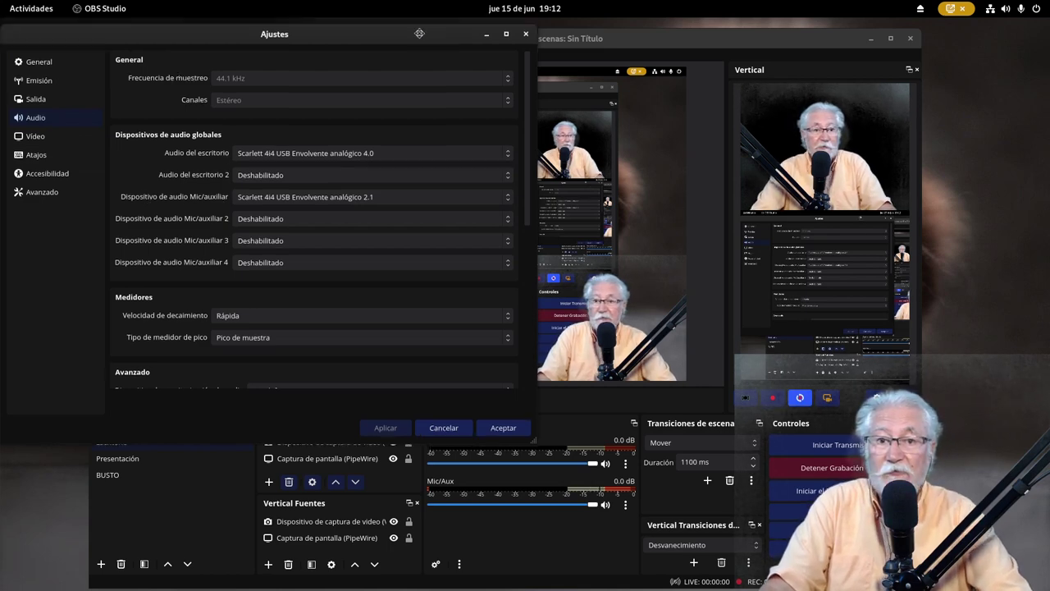
{"action": "key", "text": "Escape"}
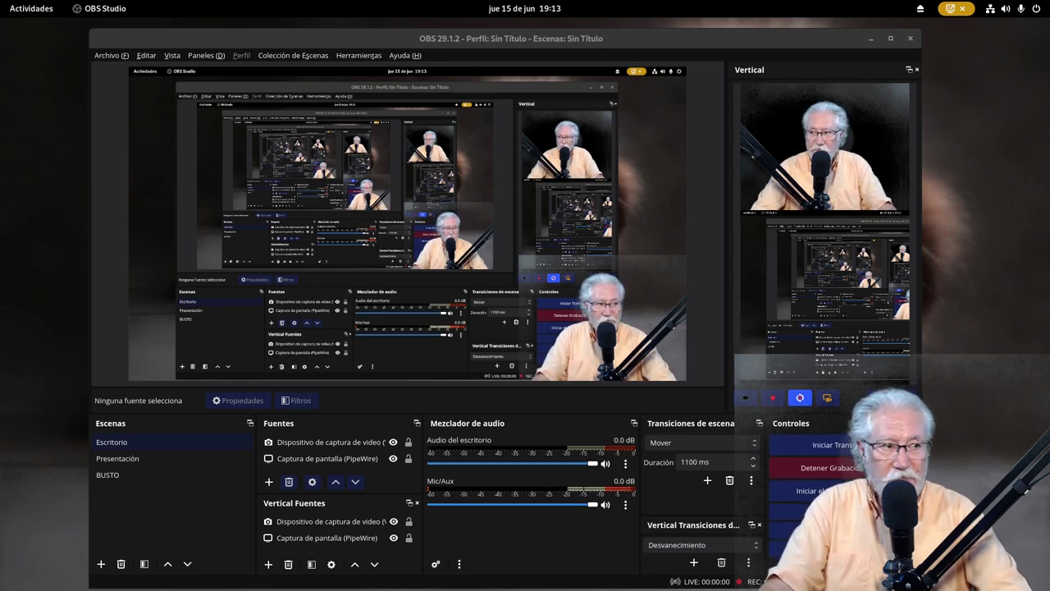
{"action": "left_click", "coordinate": [661, 46]}
{"action": "left_click", "coordinate": [871, 39]}
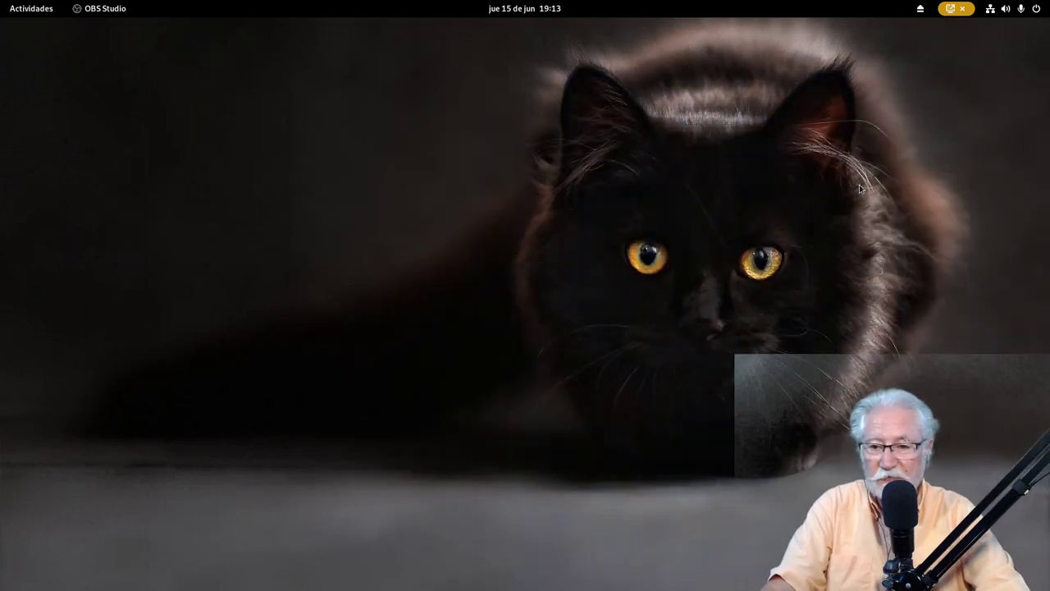
Open the file manager, look through the Imágenes folder and close it.
{"action": "mouse_move", "coordinate": [2, 1]}
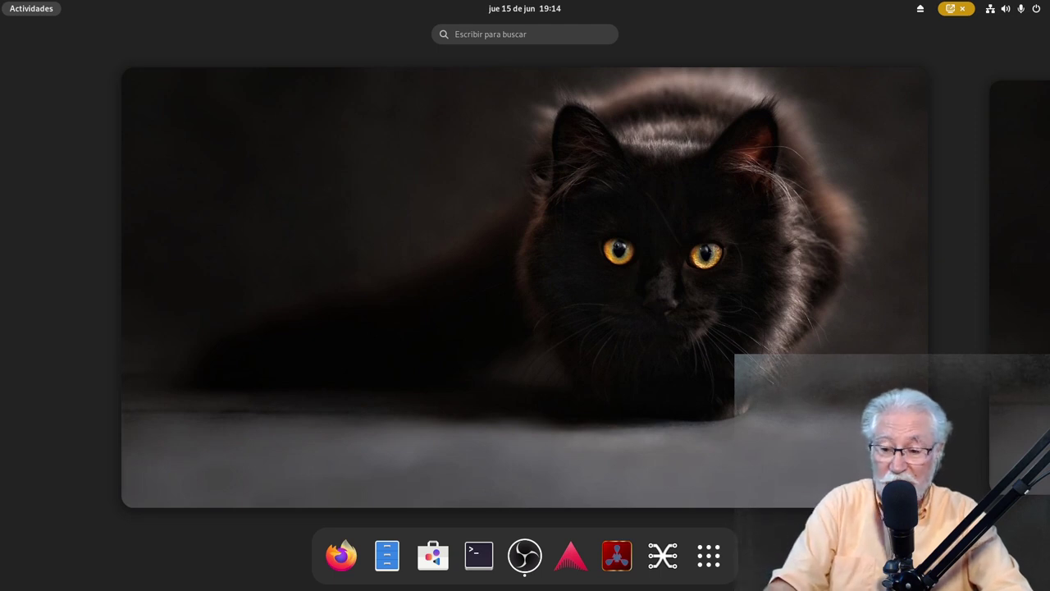
{"action": "left_click", "coordinate": [183, 364]}
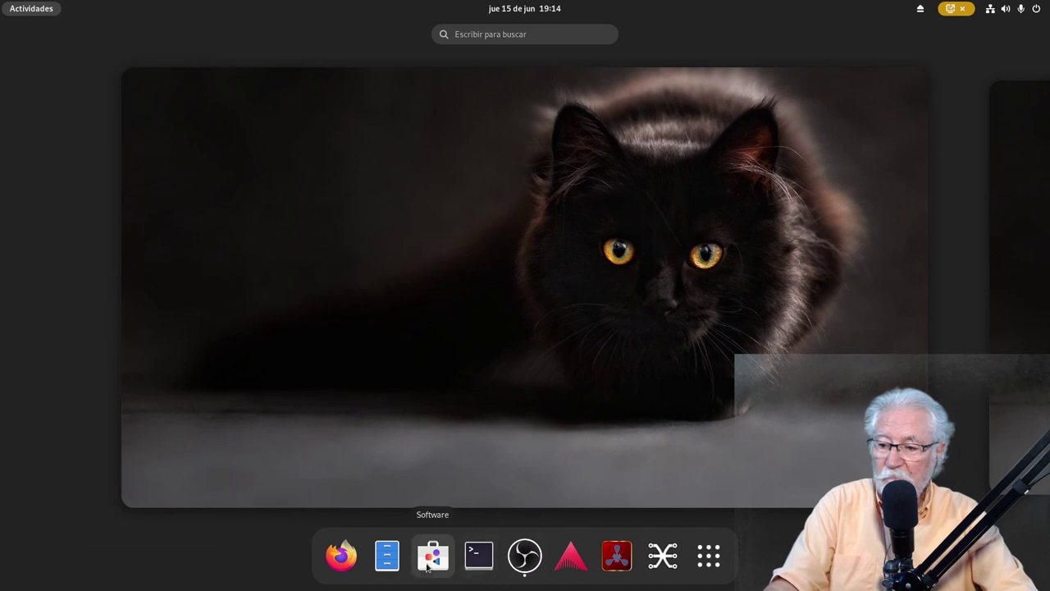
{"action": "left_click", "coordinate": [380, 557]}
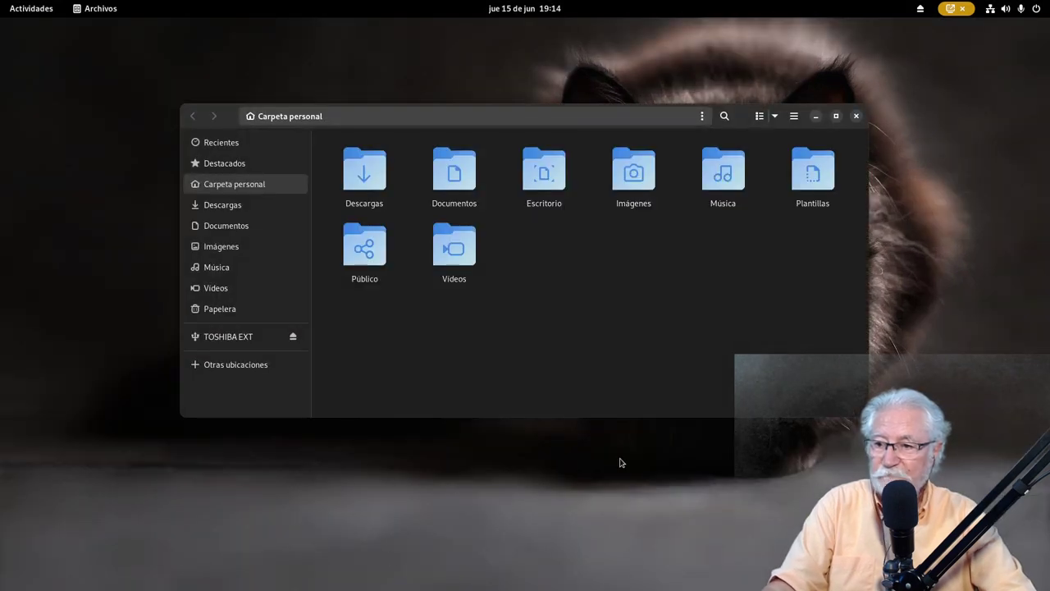
{"action": "left_click", "coordinate": [220, 246]}
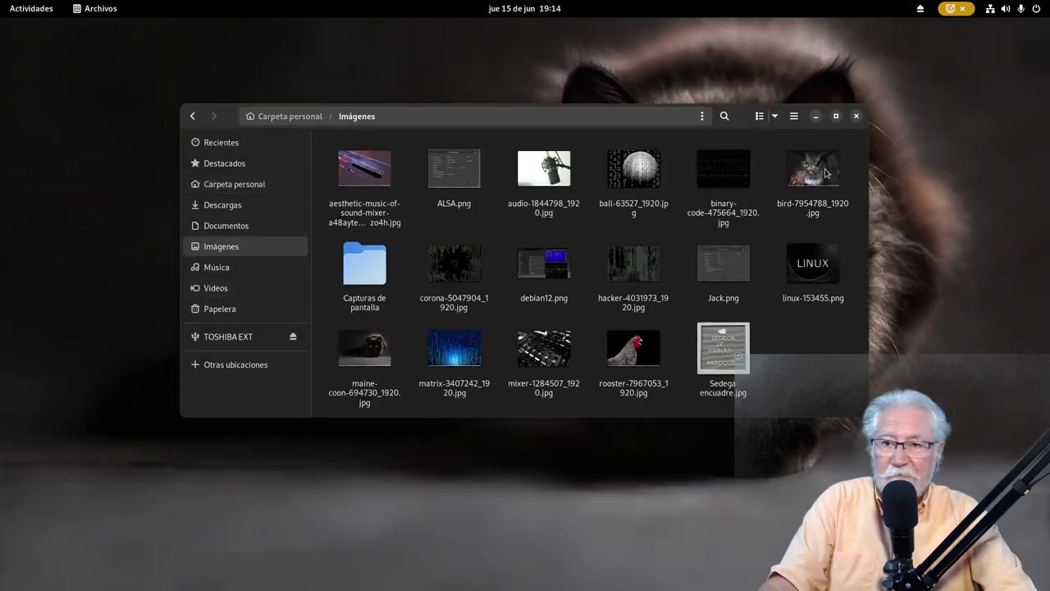
{"action": "left_click", "coordinate": [856, 117]}
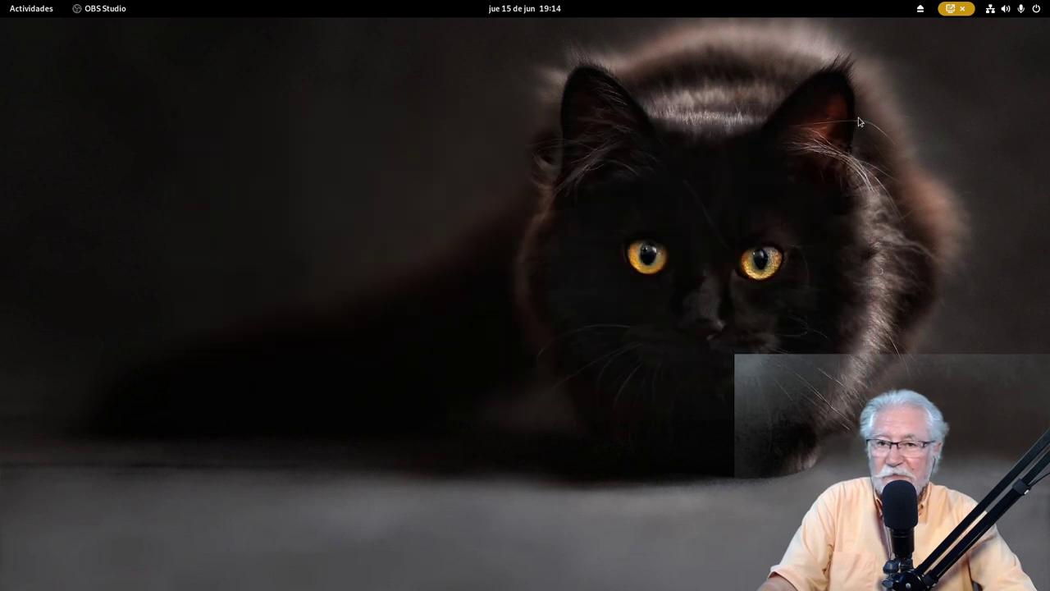
Open the system sound settings, review the output and input device configuration, and close the settings.
{"action": "left_click", "coordinate": [1035, 10]}
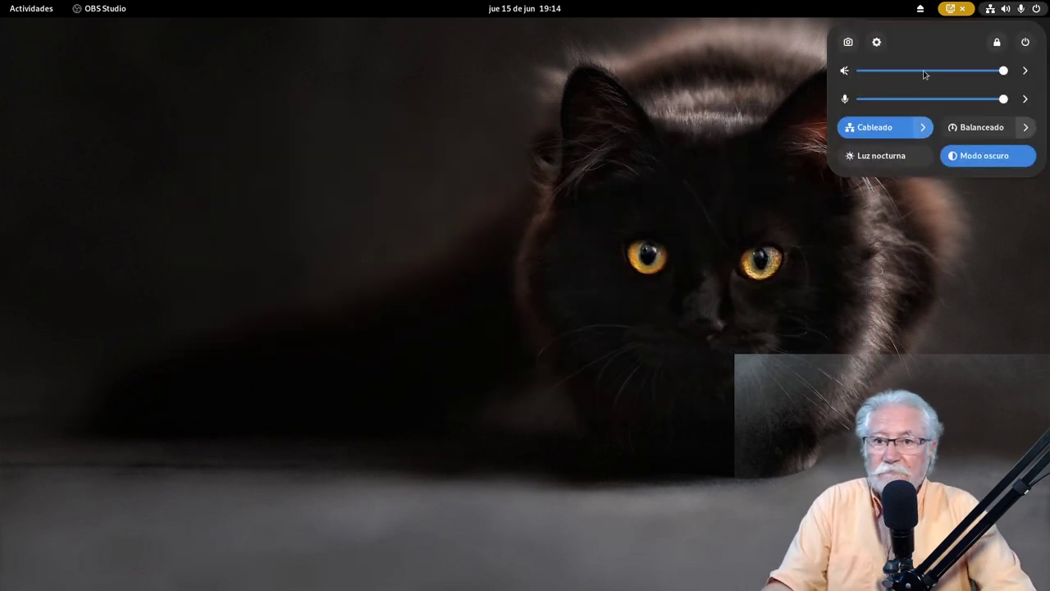
{"action": "left_click", "coordinate": [877, 43]}
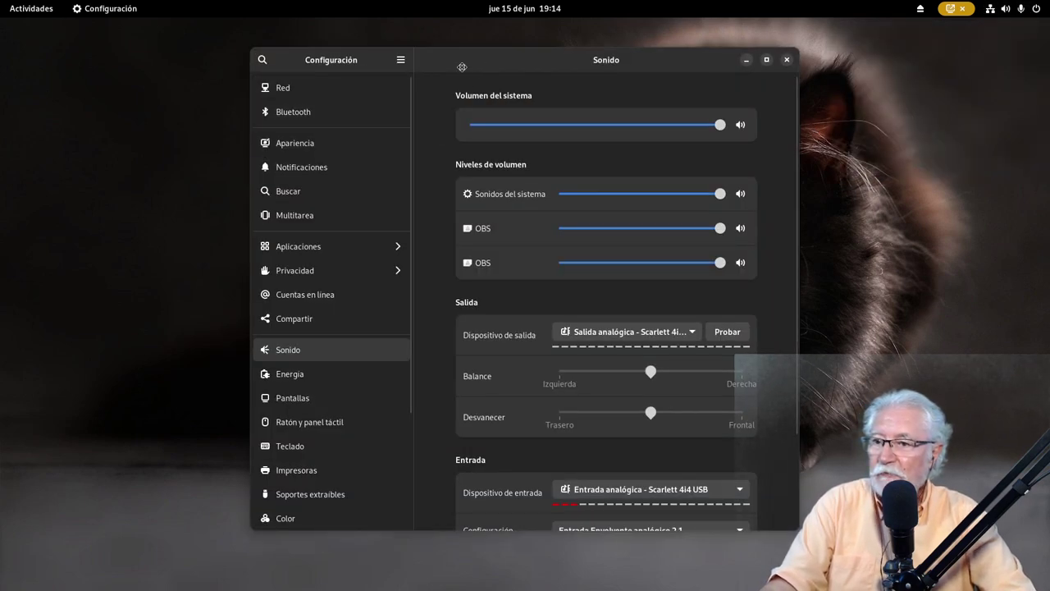
{"action": "left_click_drag", "start_coordinate": [480, 66], "coordinate": [376, 65]}
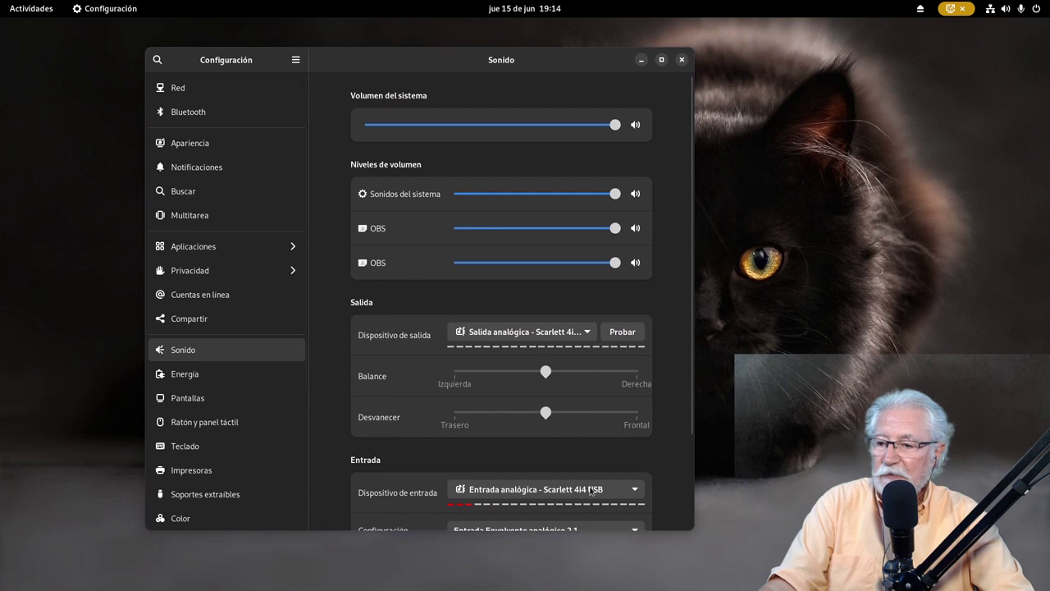
{"action": "scroll", "coordinate": [576, 428], "scroll_direction": "down", "scroll_amount": 5}
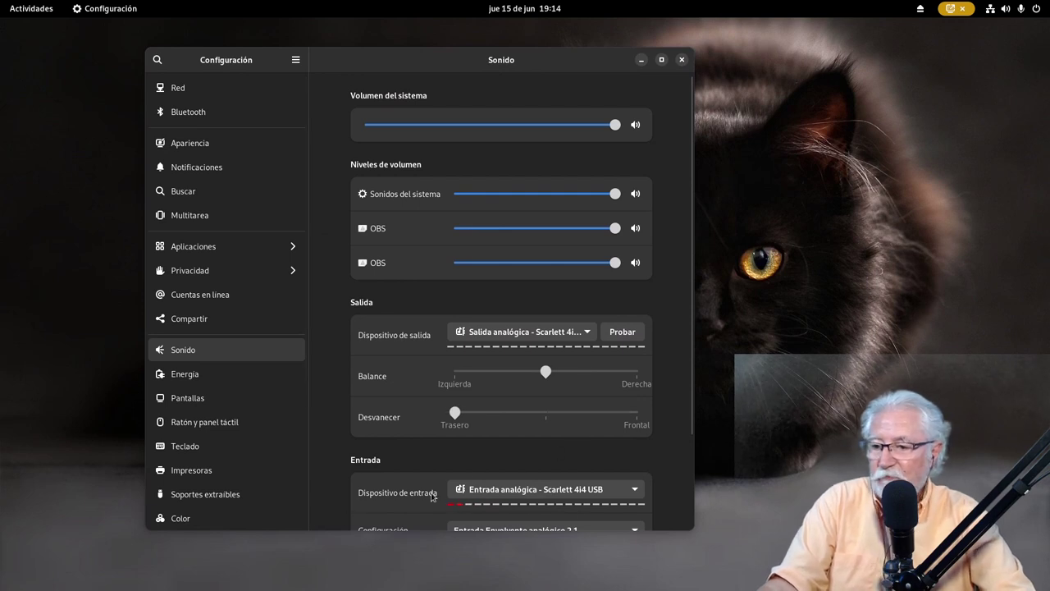
{"action": "scroll", "coordinate": [689, 394], "scroll_direction": "down", "scroll_amount": 3}
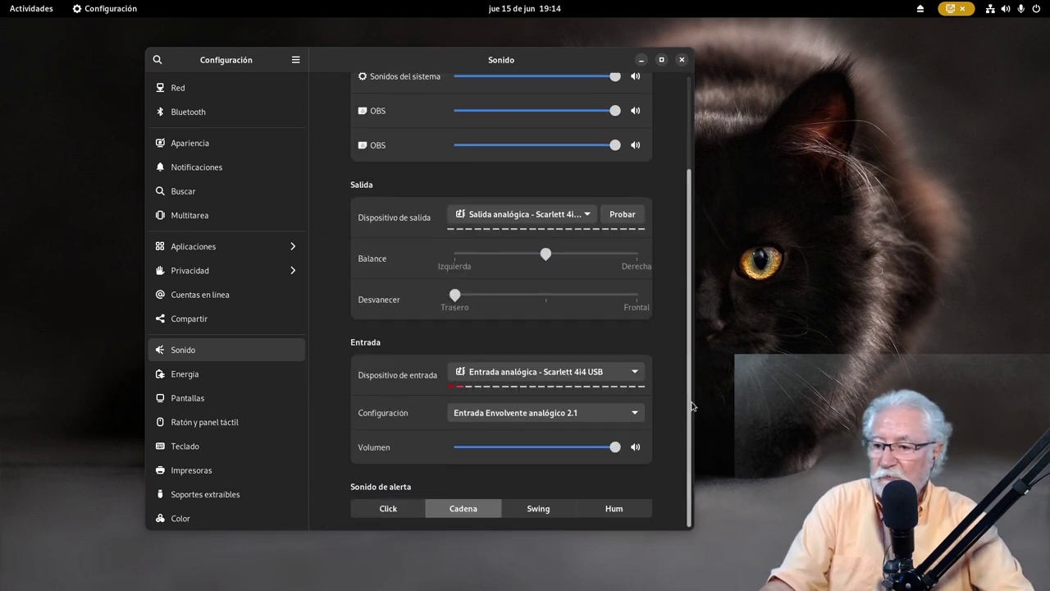
{"action": "left_click", "coordinate": [681, 61]}
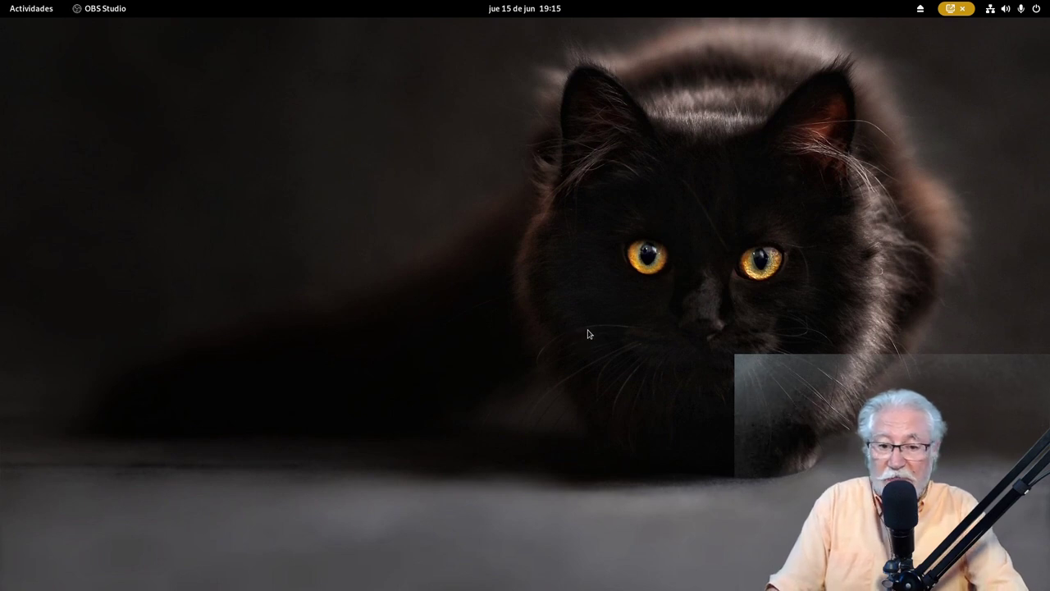
Launch qpwgraph to examine the OBS and Scarlett audio connections, close it and bring back OBS Studio.
{"action": "mouse_move", "coordinate": [2, 7]}
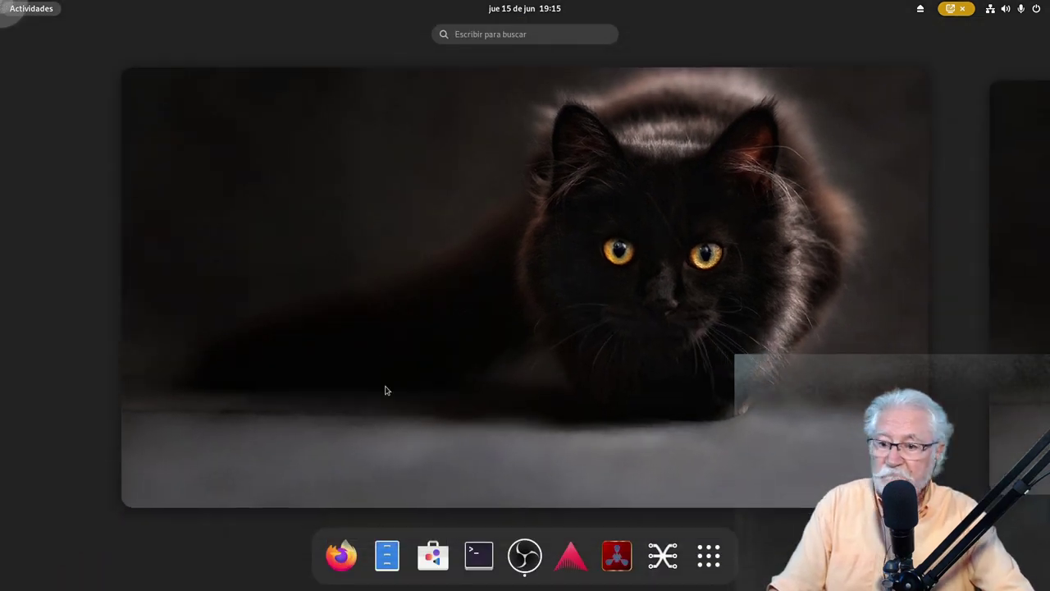
{"action": "left_click", "coordinate": [644, 558]}
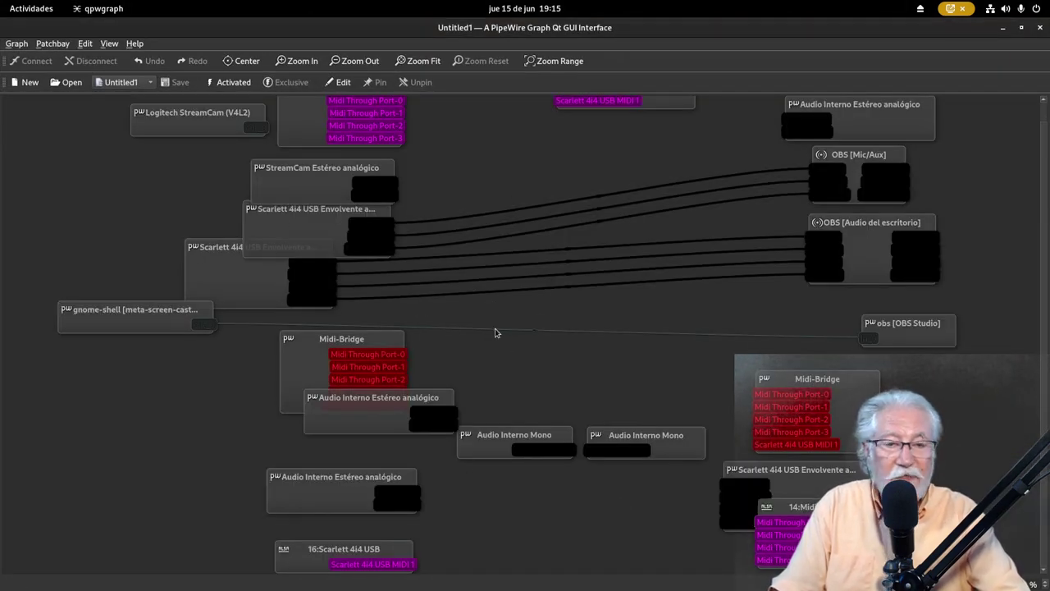
{"action": "left_click", "coordinate": [1039, 28]}
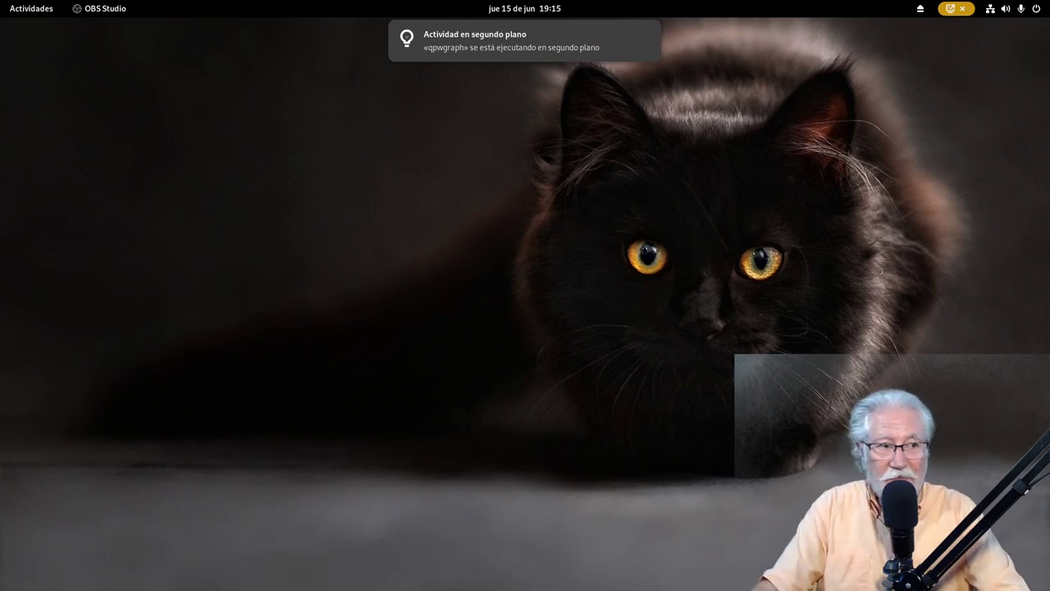
{"action": "key", "text": "ctrl+alt+Right"}
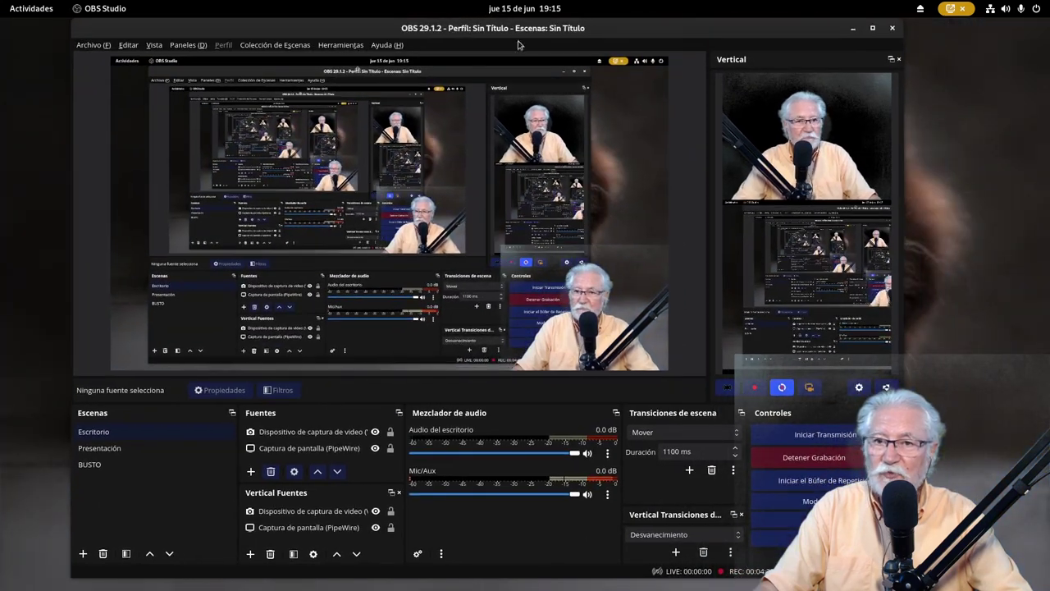